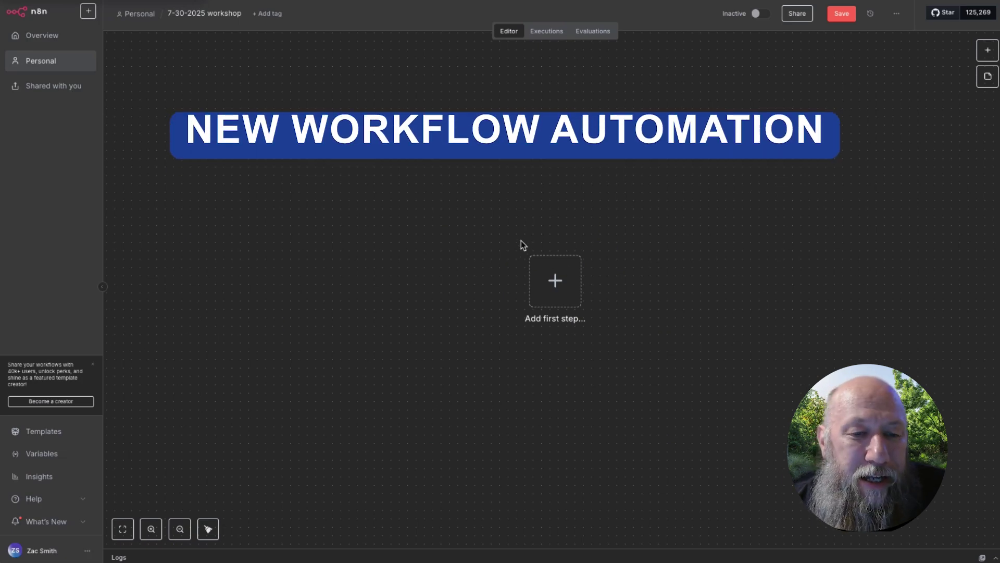
Add a Schedule Trigger node as the first step of the empty workflow
click(555, 281)
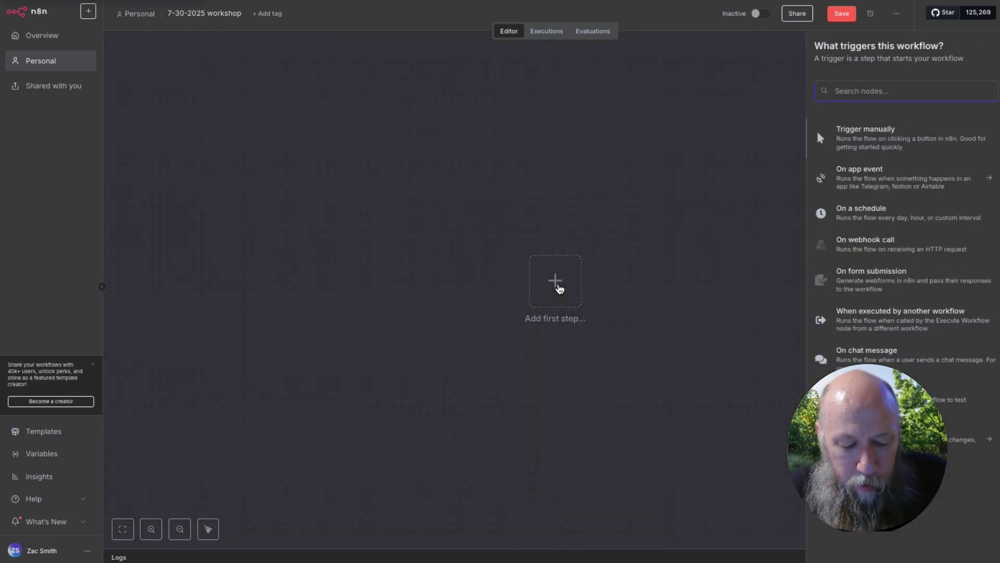
text(sc)
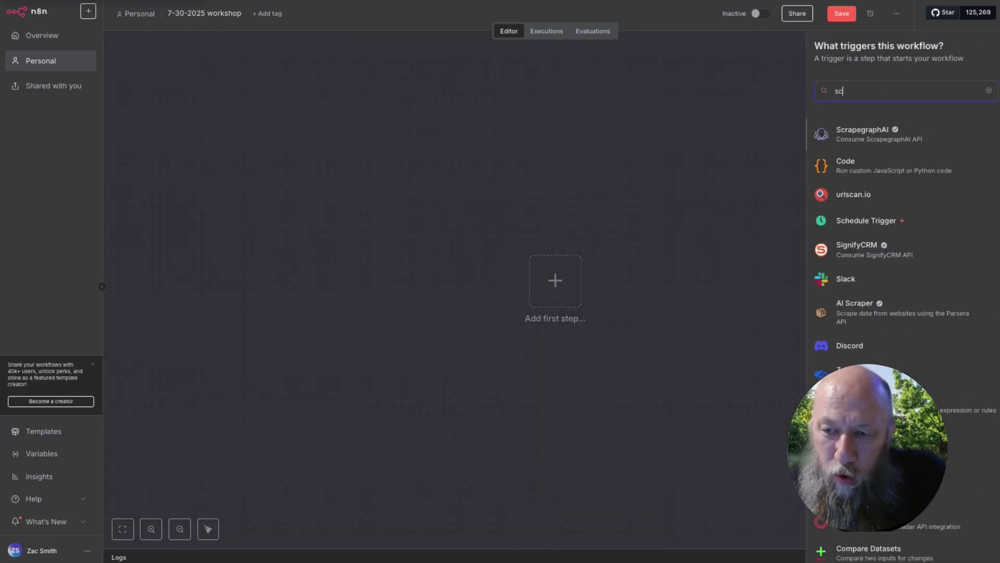
click(868, 221)
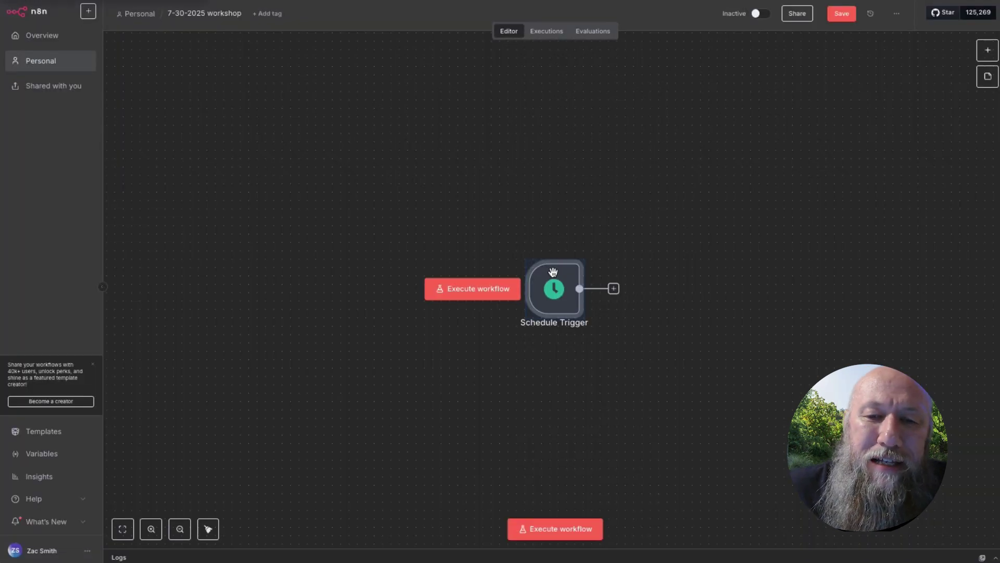
Connect a new AI Agent node to the Schedule Trigger's output, keeping its default parameters
click(429, 197)
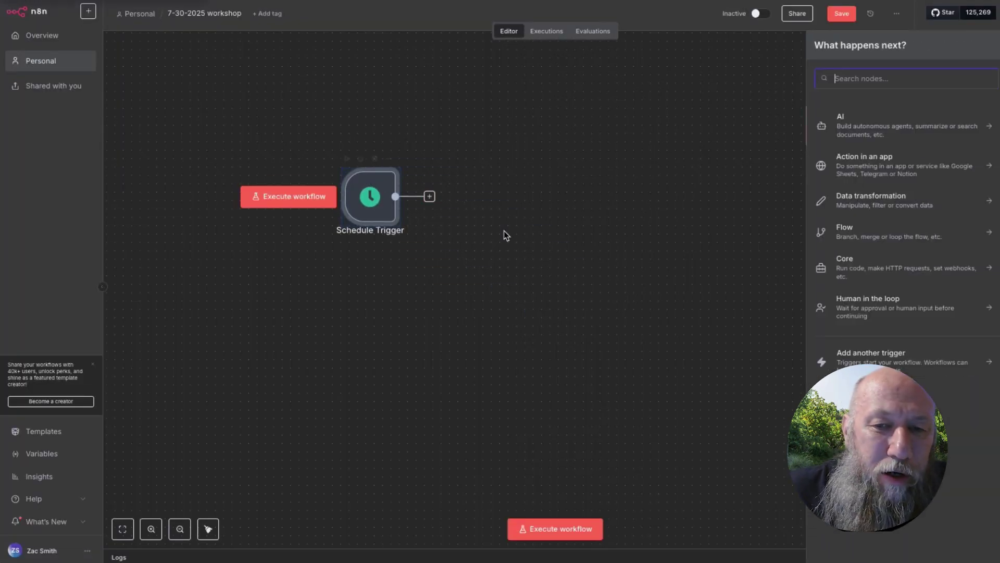
text(age)
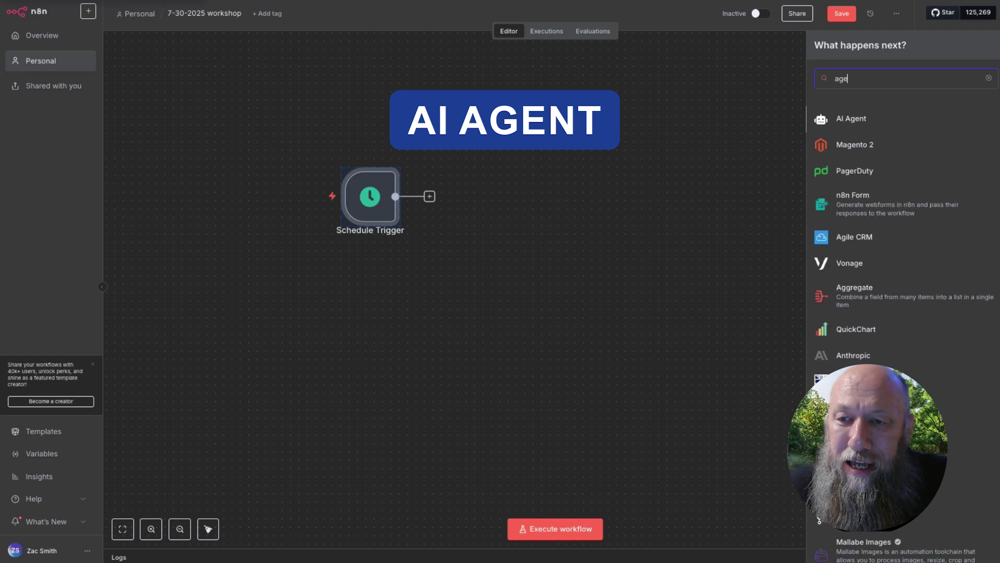
click(868, 124)
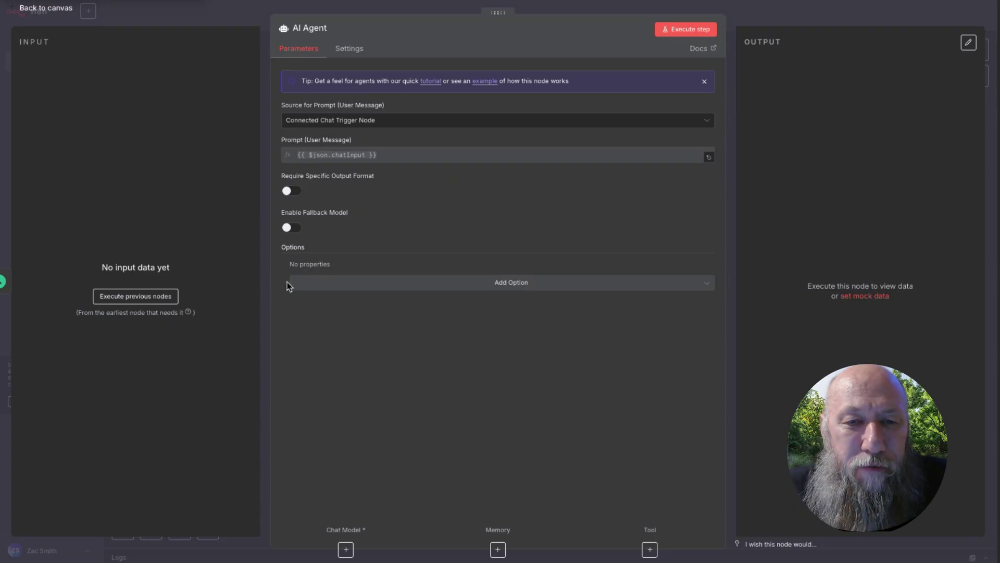
click(808, 16)
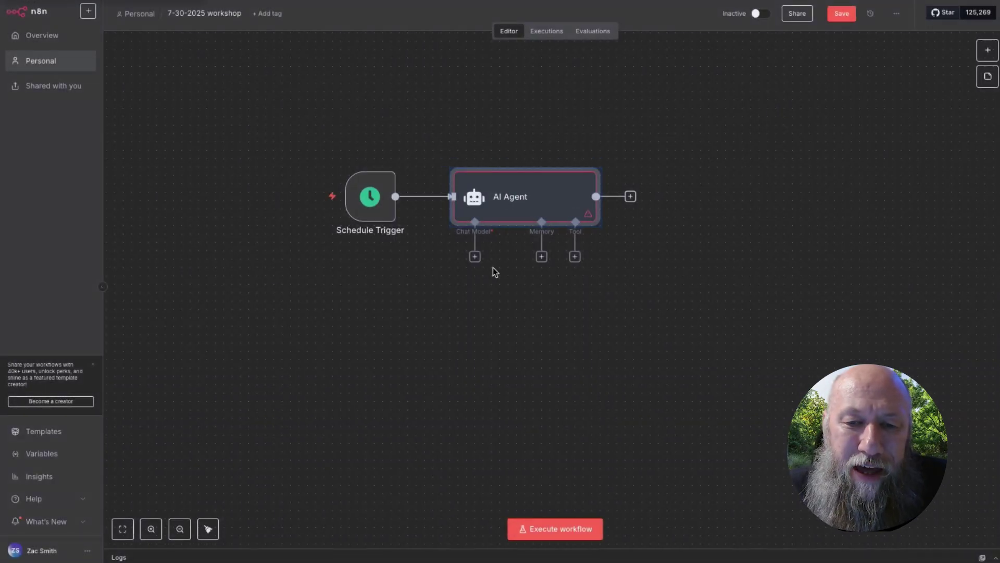
Attach an OpenAI Chat Model to the AI Agent and place it beneath the agent on the canvas
click(475, 257)
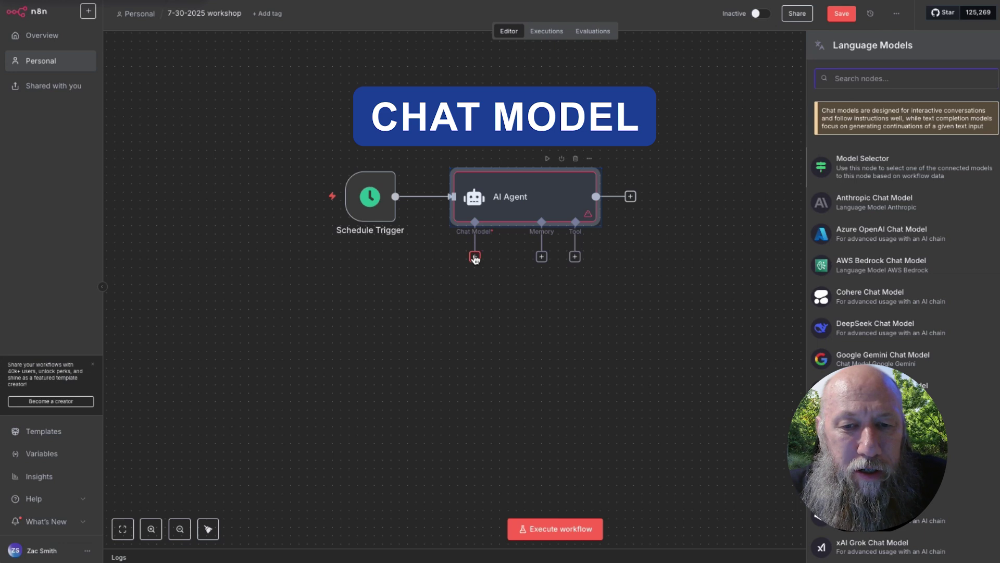
scroll(898, 531, down, 1)
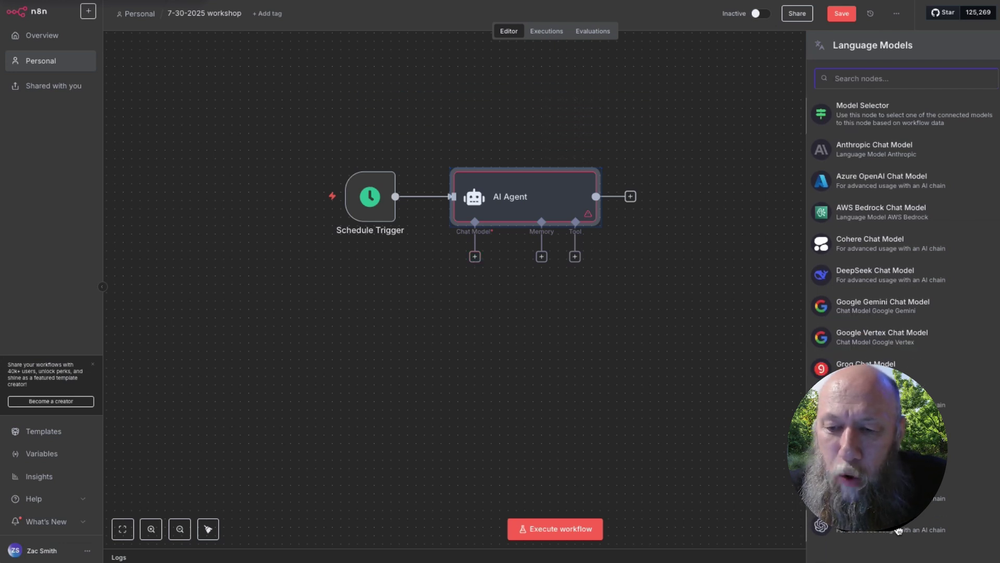
click(898, 530)
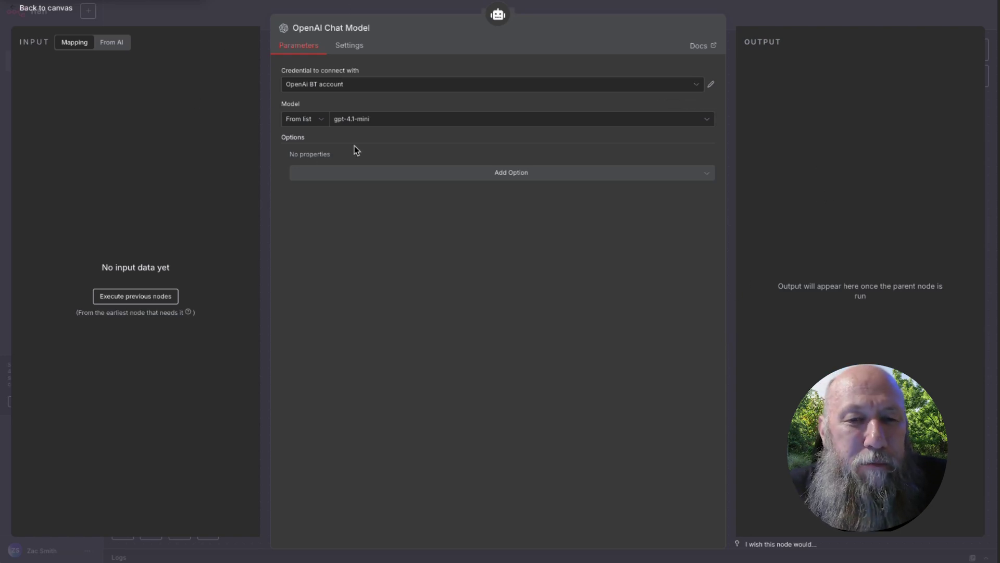
click(766, 21)
drag(420, 312, 428, 303)
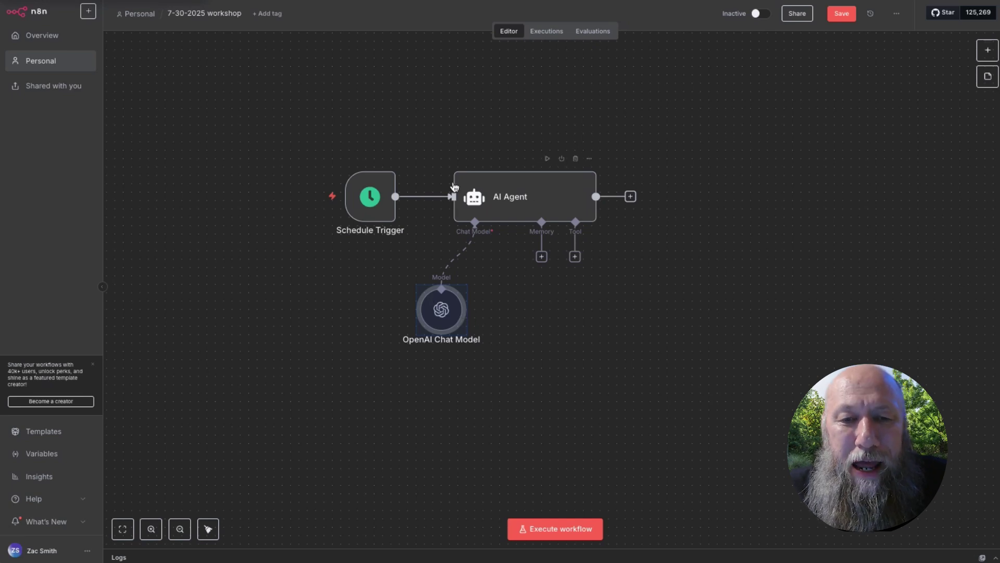
mouse_move(371, 198)
click(375, 204)
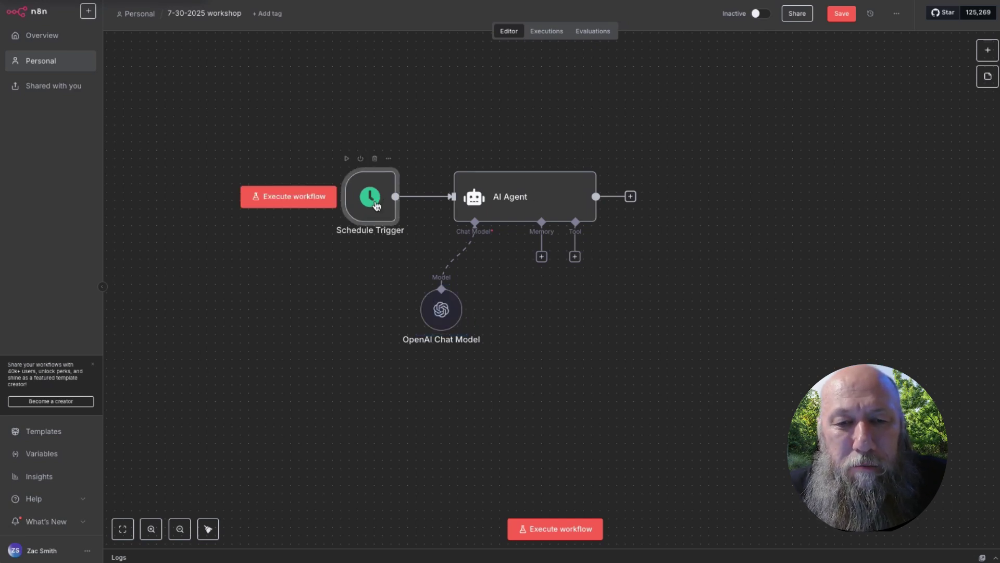
Add the Telegram Tool with its Send a text message action as a tool of the AI Agent
click(576, 257)
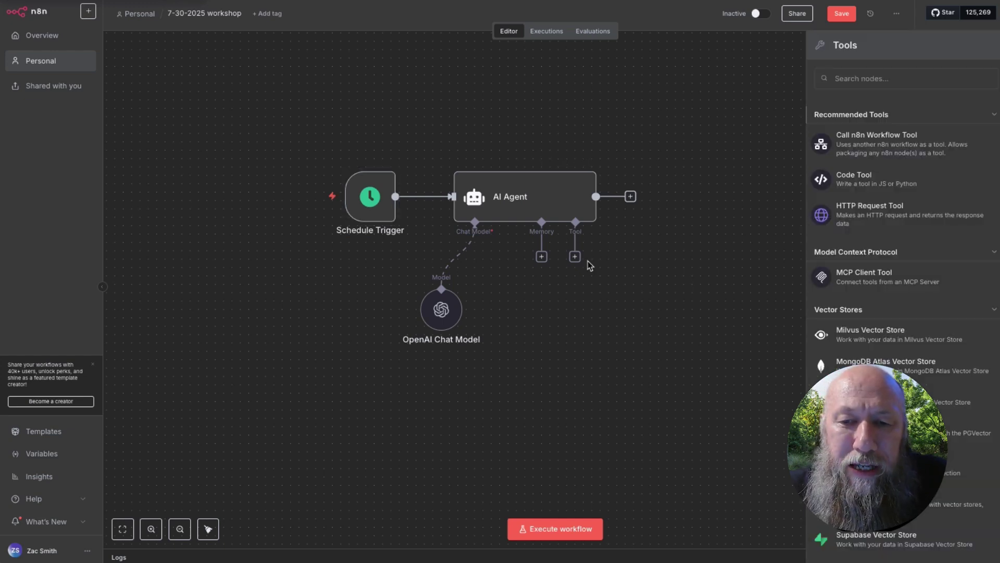
click(865, 78)
text(te)
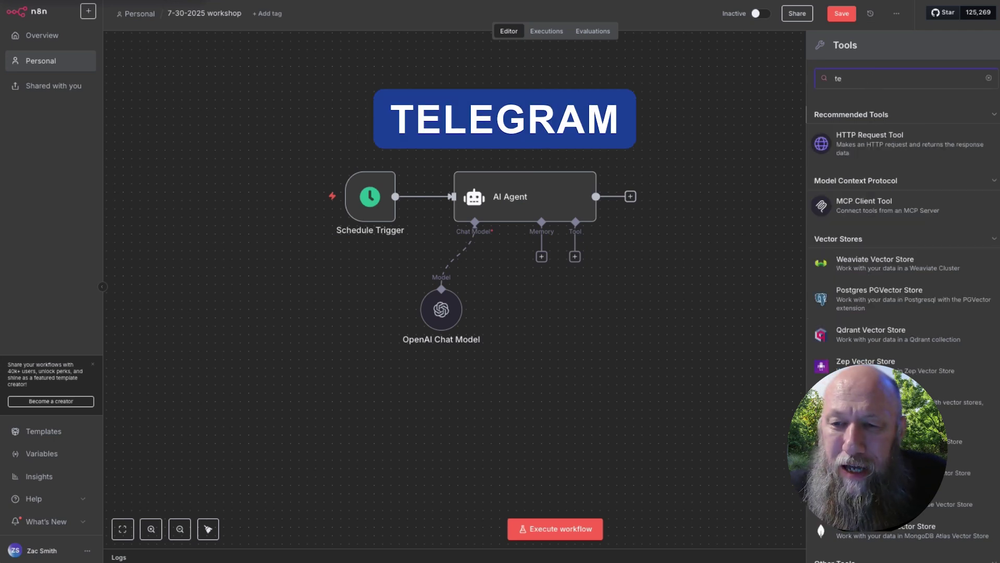
text(le)
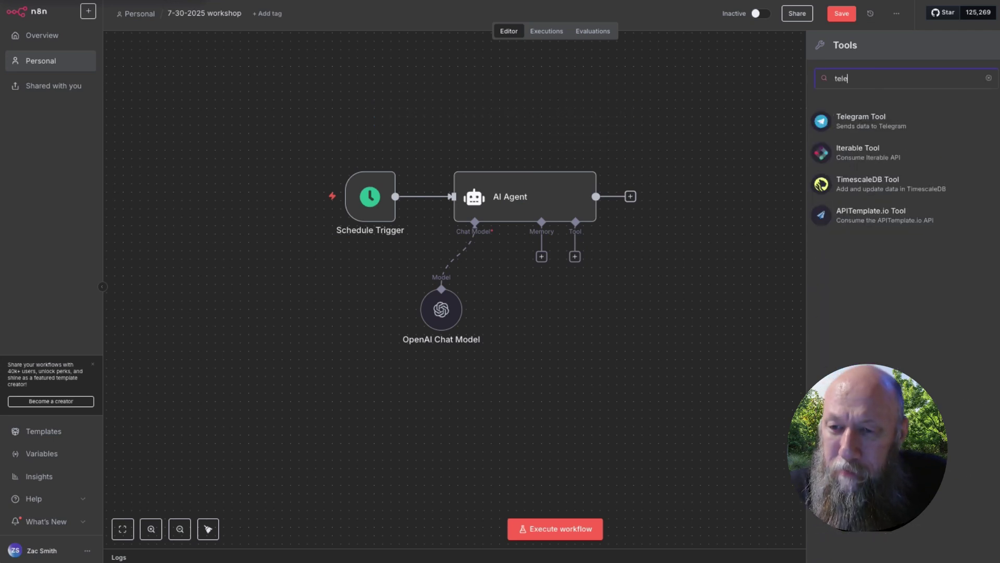
click(882, 128)
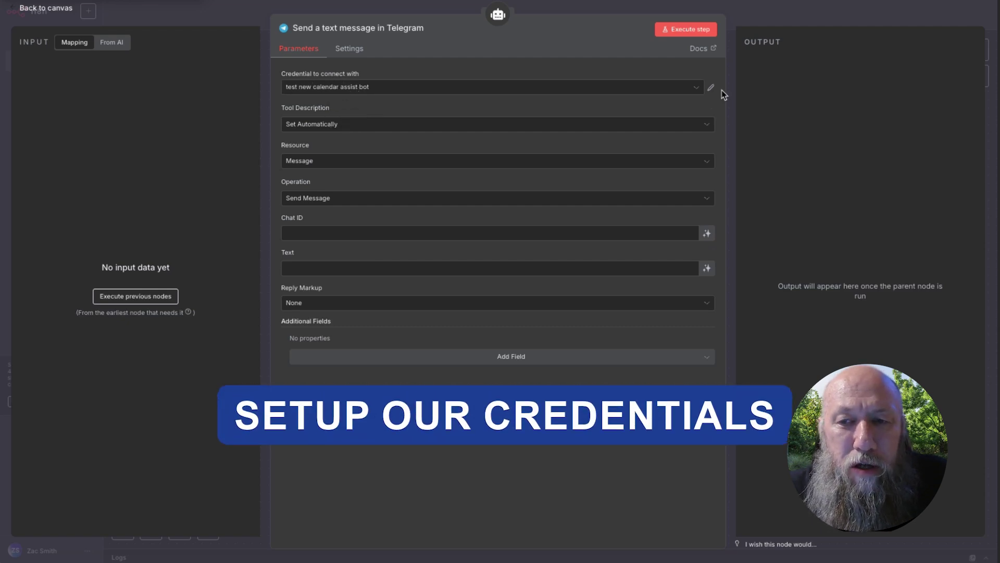
Set the Telegram tool's credential to calendar assistant 2 bot and keep its tool description on Set Automatically
click(696, 88)
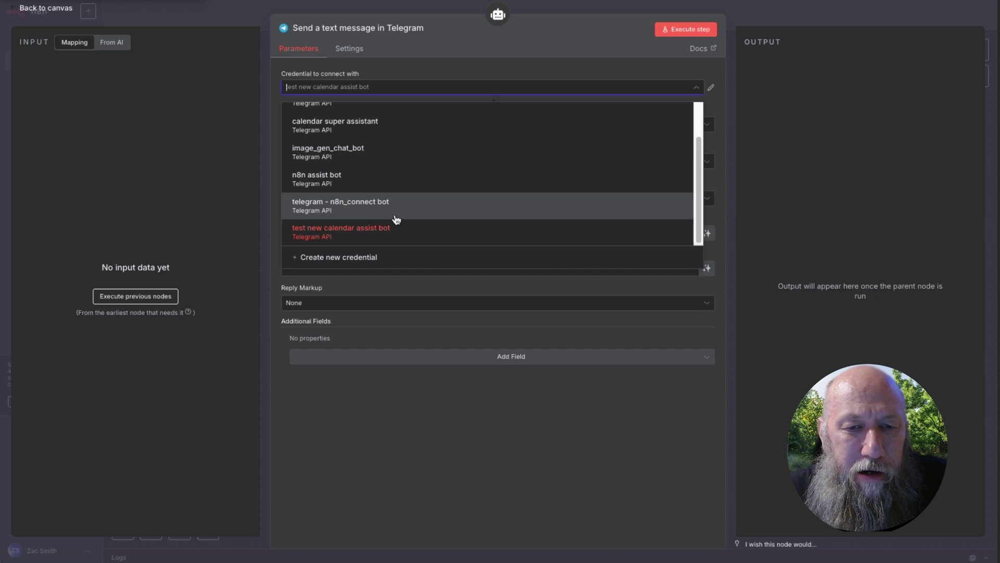
scroll(401, 209, up, 2)
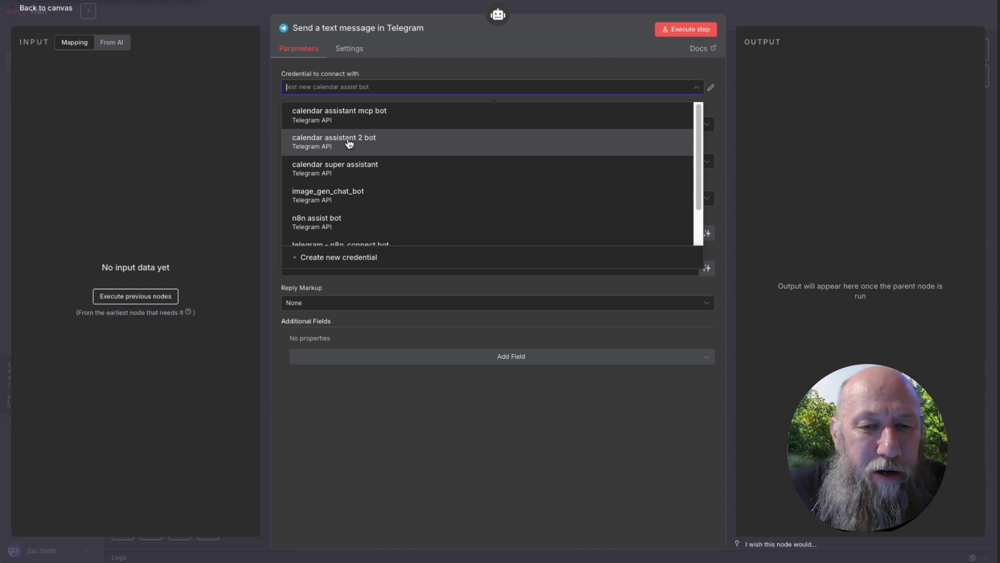
click(324, 143)
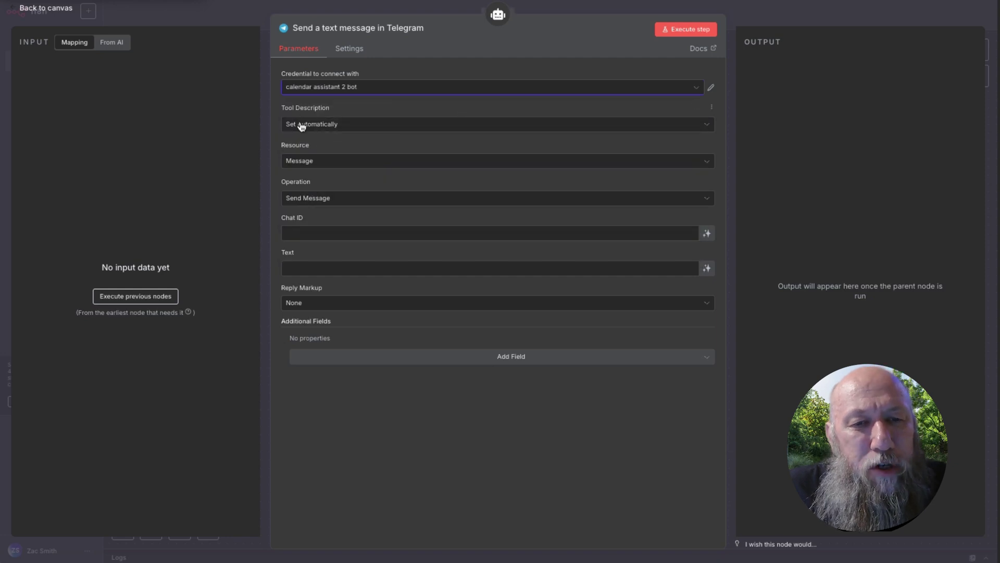
click(552, 127)
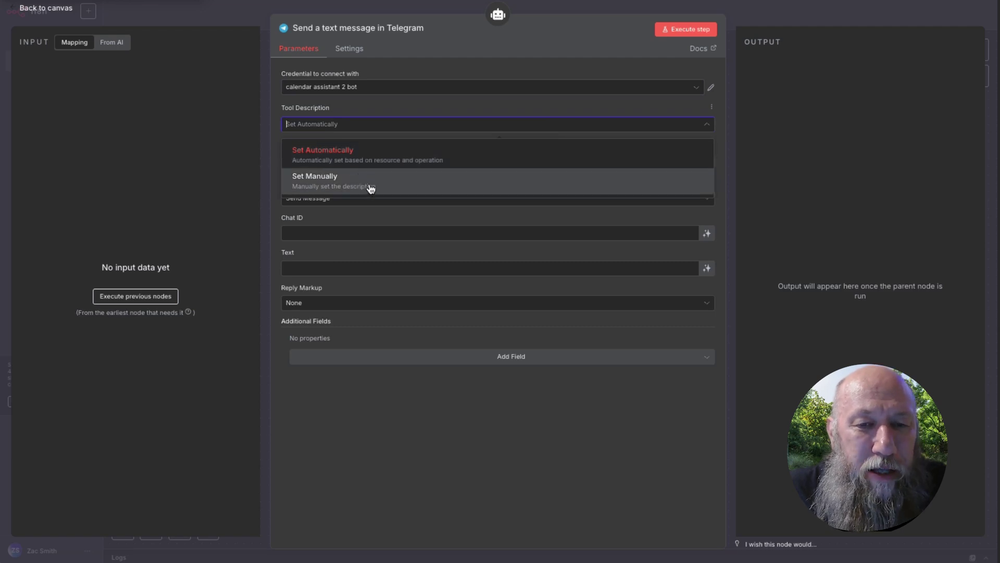
click(359, 156)
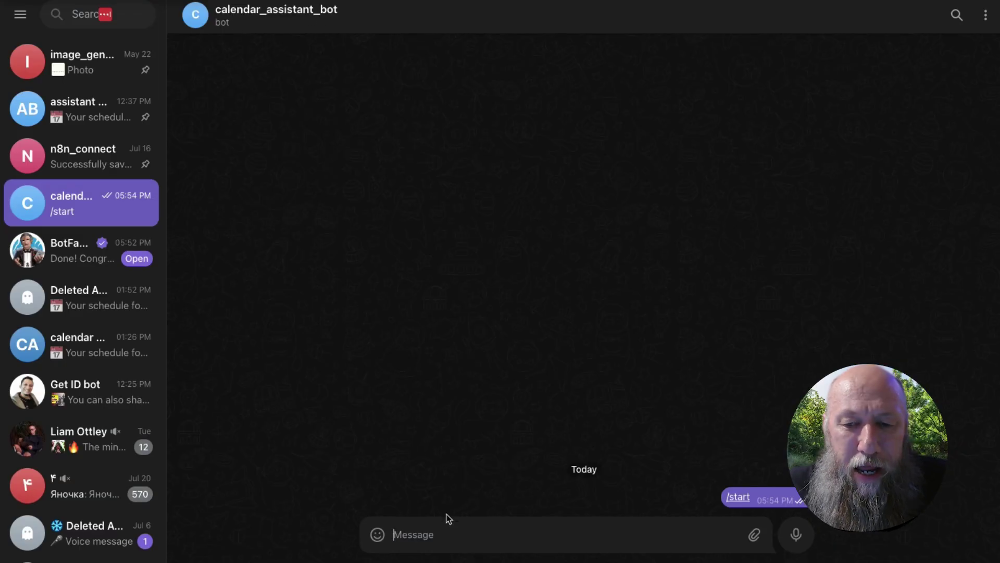
text(@)
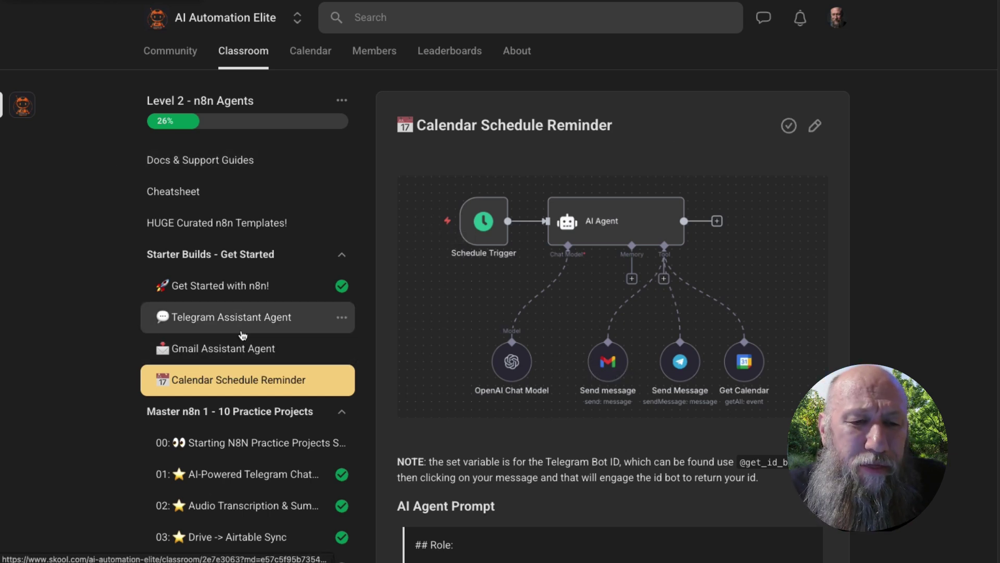
scroll(243, 335, down, 10)
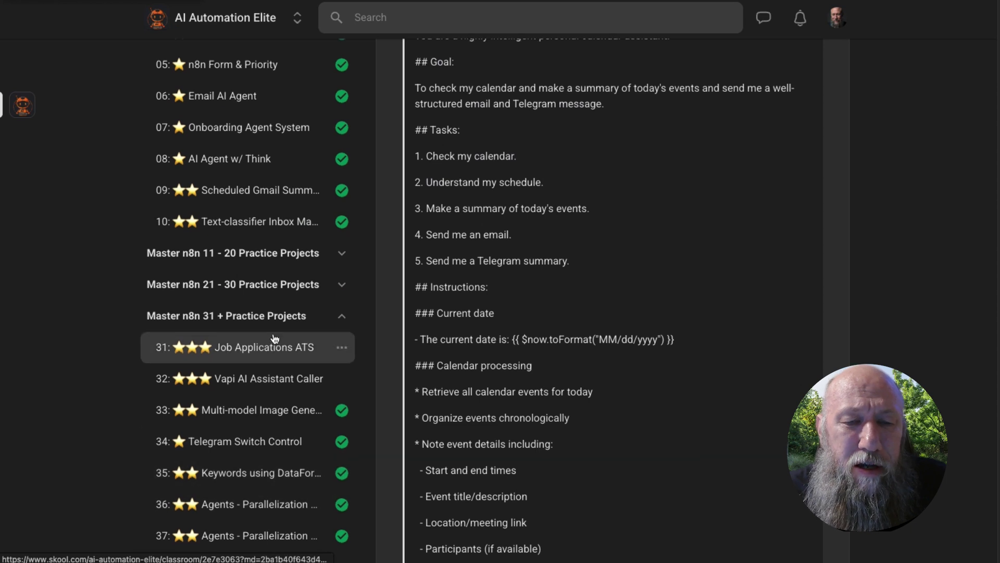
scroll(275, 339, up, 8)
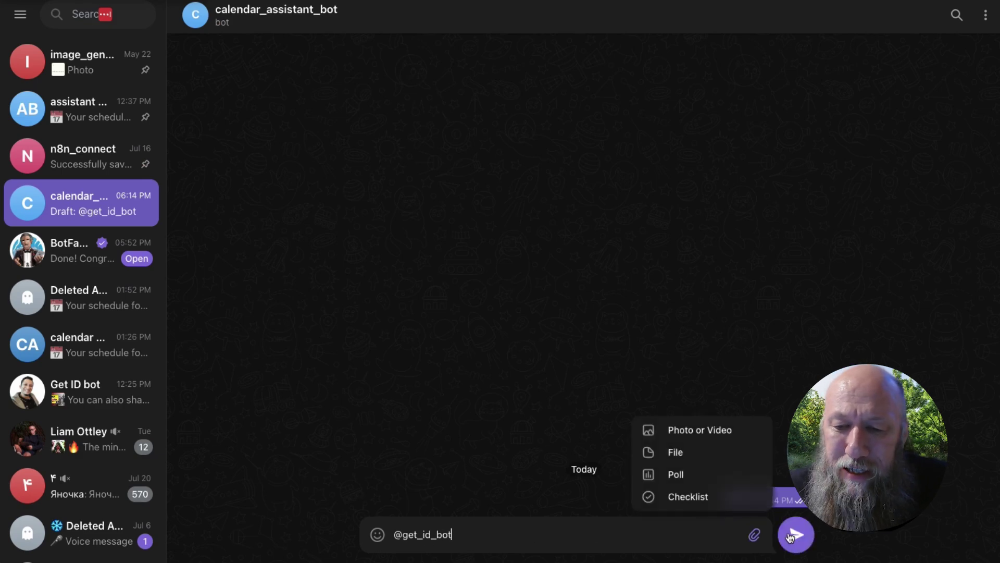
key(Return)
click(715, 499)
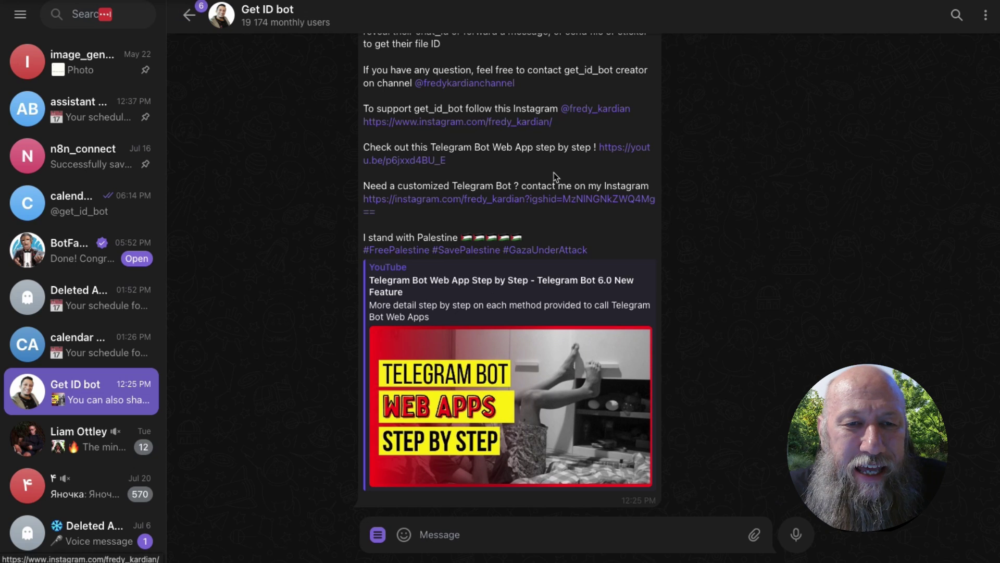
Copy the chat ID from Get ID bot's reply and paste it into the n8n Telegram tool's Chat ID
scroll(553, 179, up, 3)
drag(492, 110, 432, 107)
key(ctrl+c)
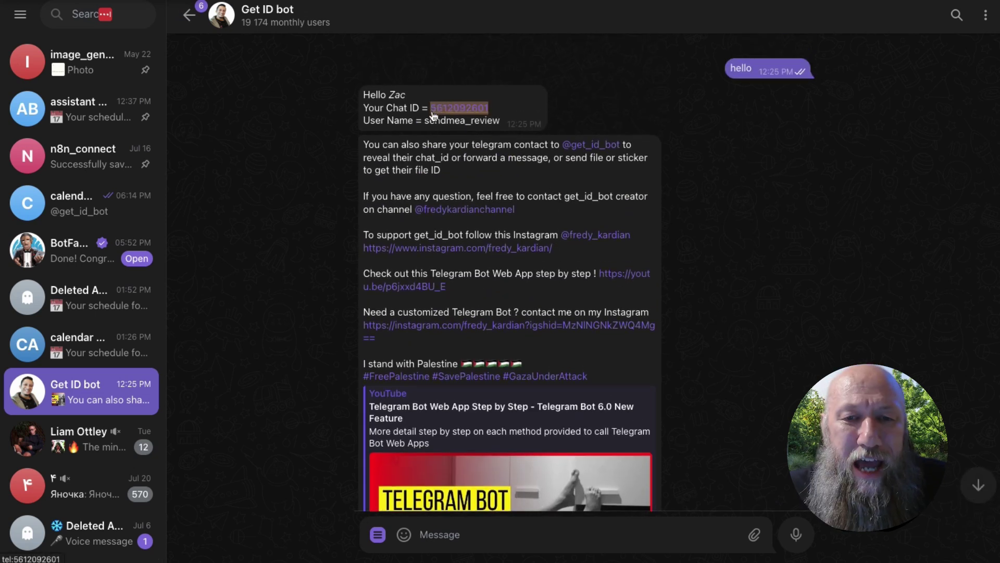
key(alt+Tab)
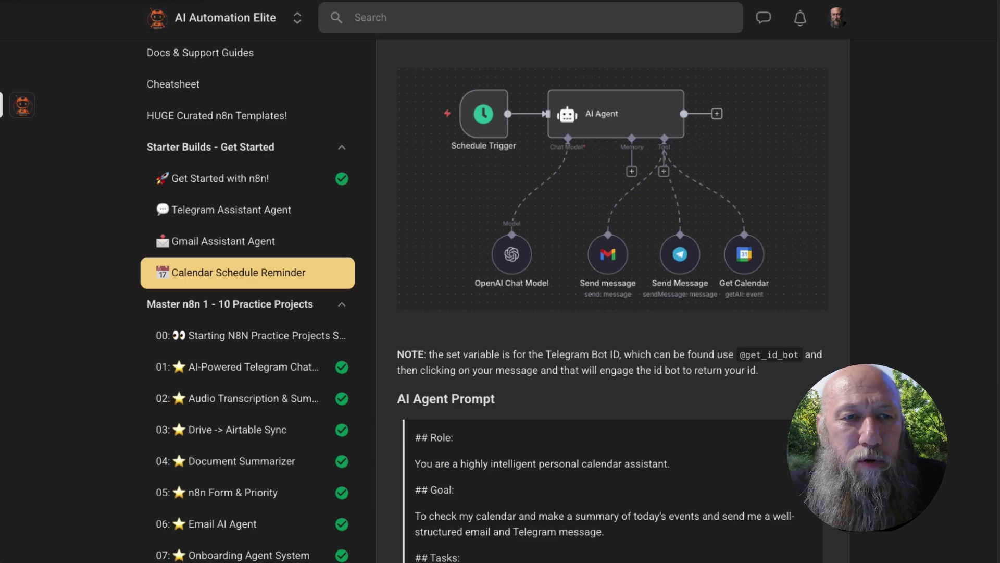
key(alt+Tab)
click(783, 183)
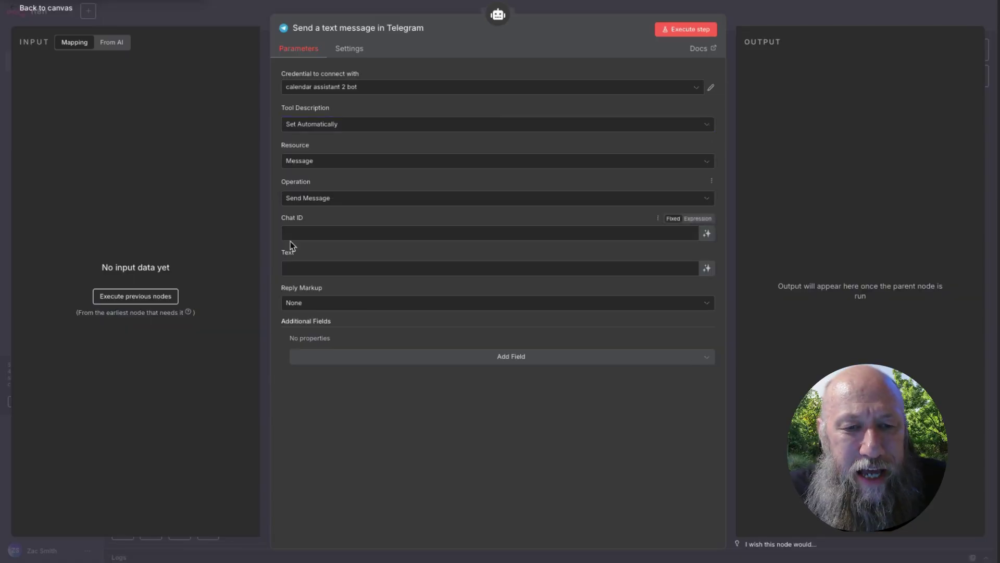
key(ctrl+v)
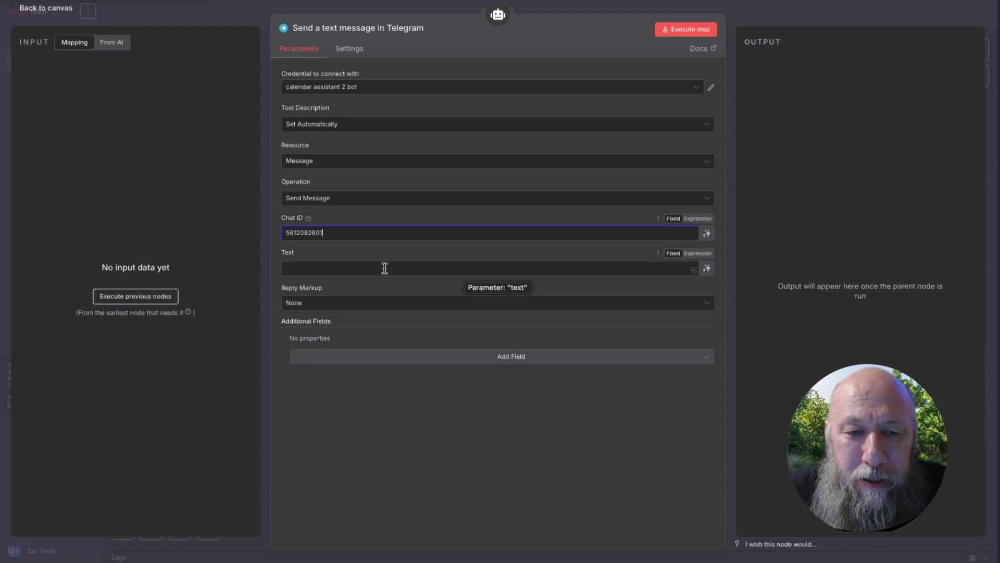
Let the model define the message text automatically, and add the Append n8n Attribution field switched off
click(709, 270)
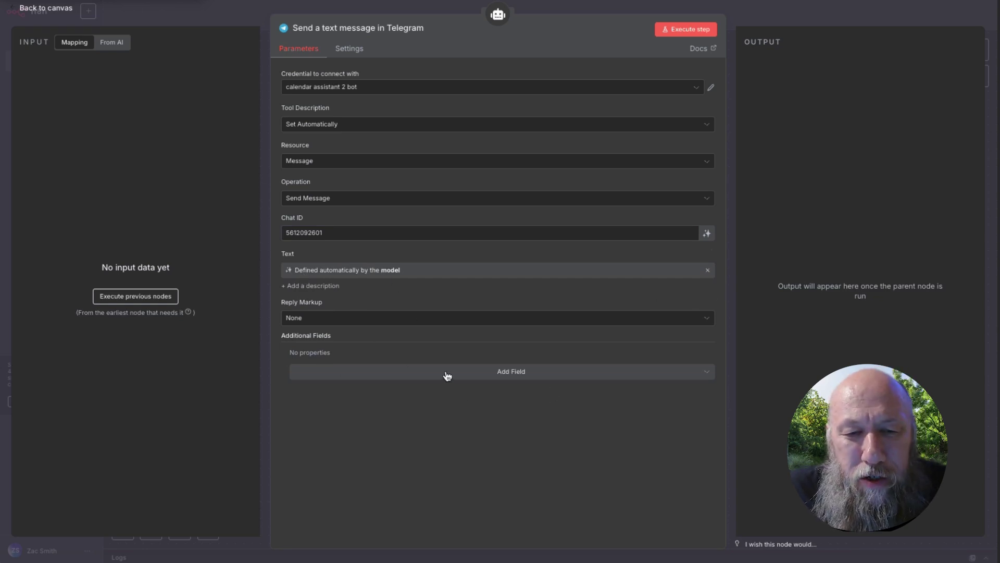
click(519, 376)
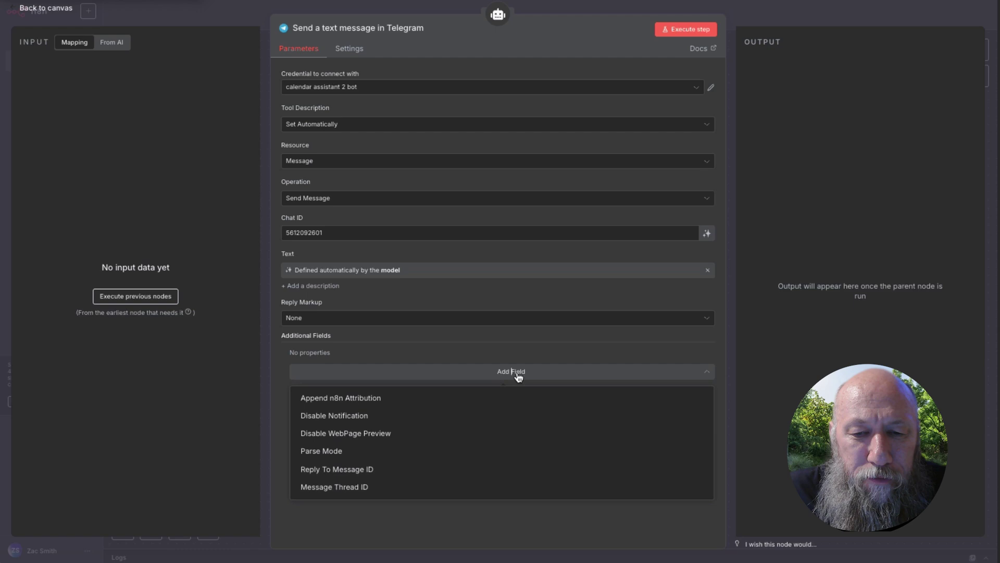
click(353, 399)
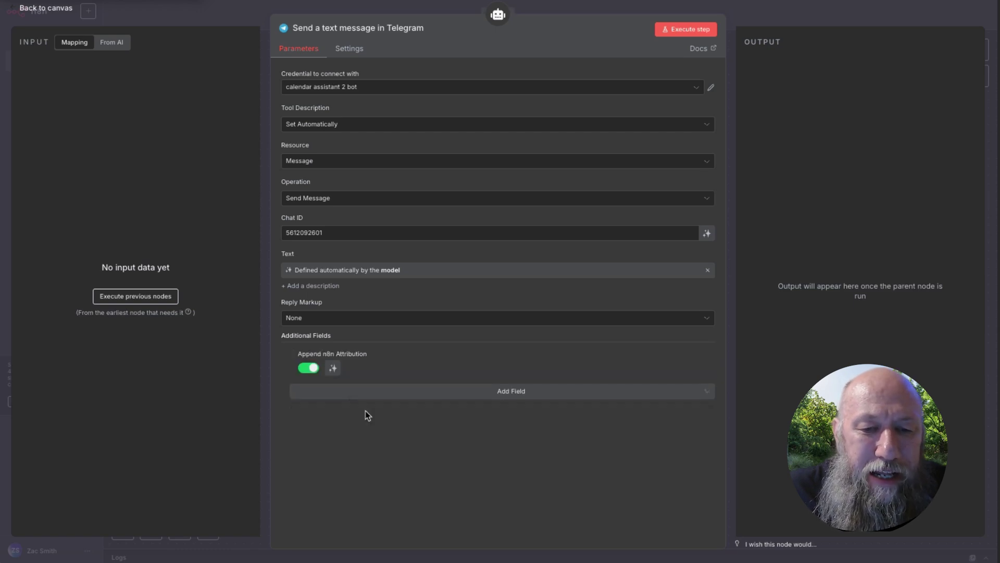
click(304, 368)
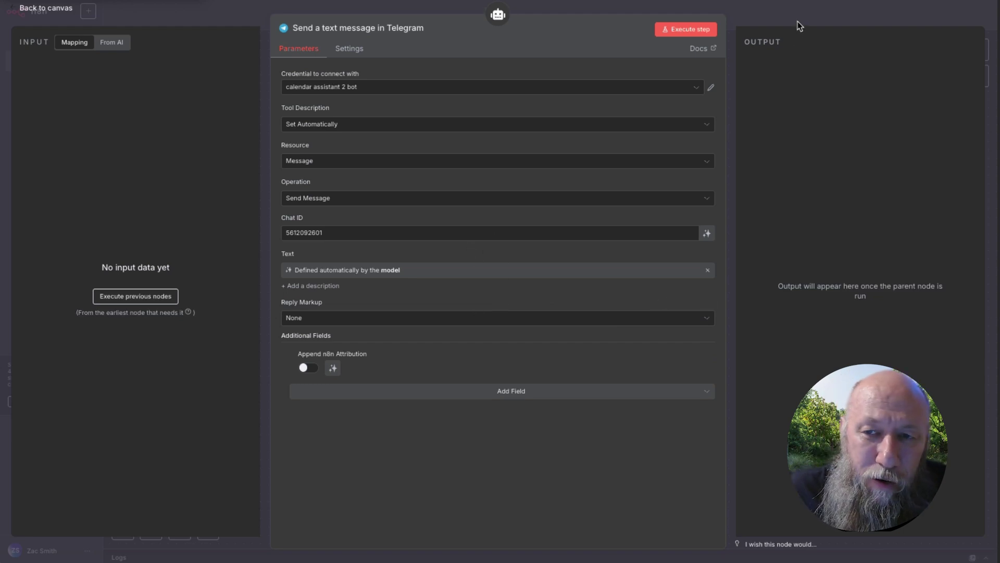
Execute the Telegram tool with the text "test this bot" and check the message in Telegram's calendar_assistant_bot chat
click(686, 30)
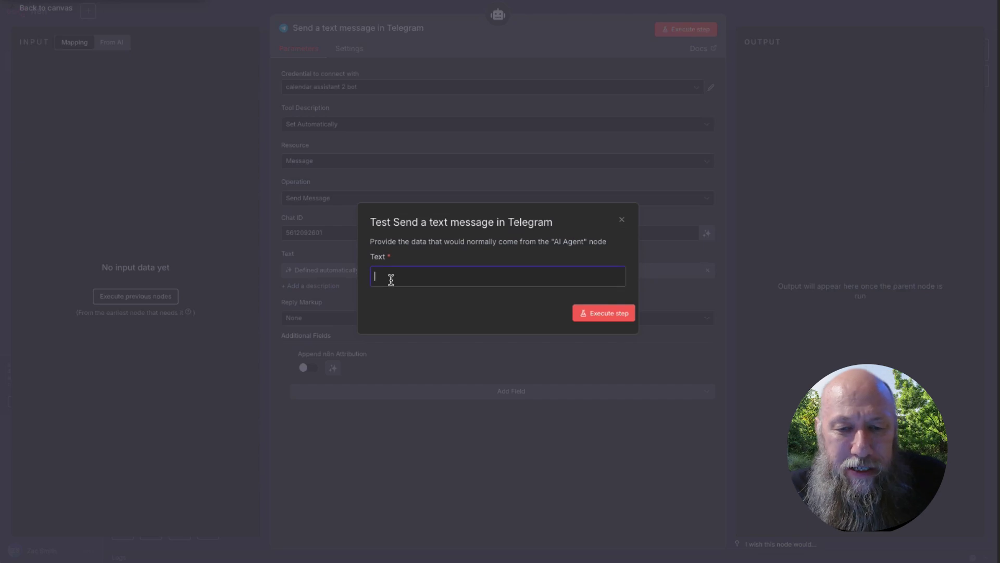
text(thes)
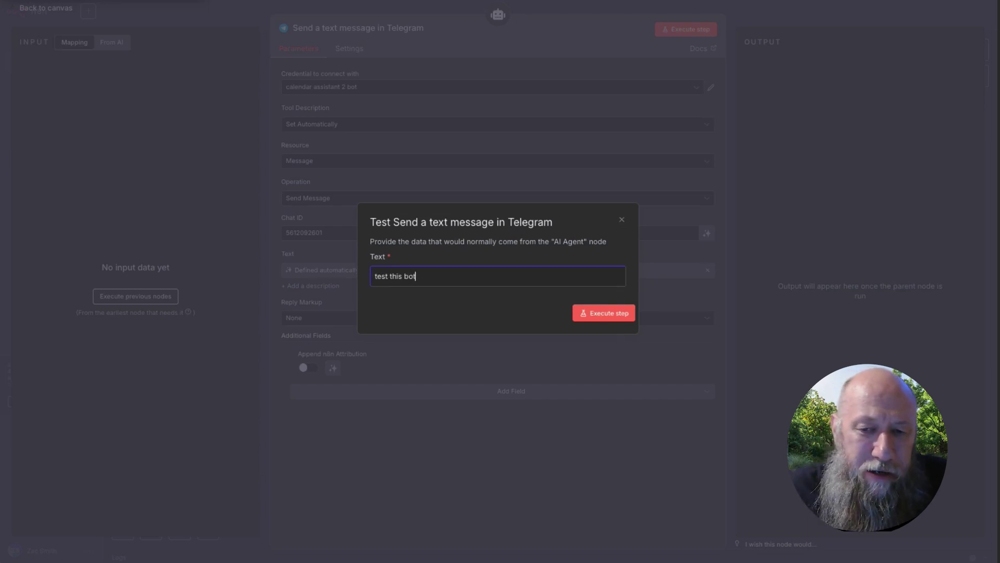
click(601, 314)
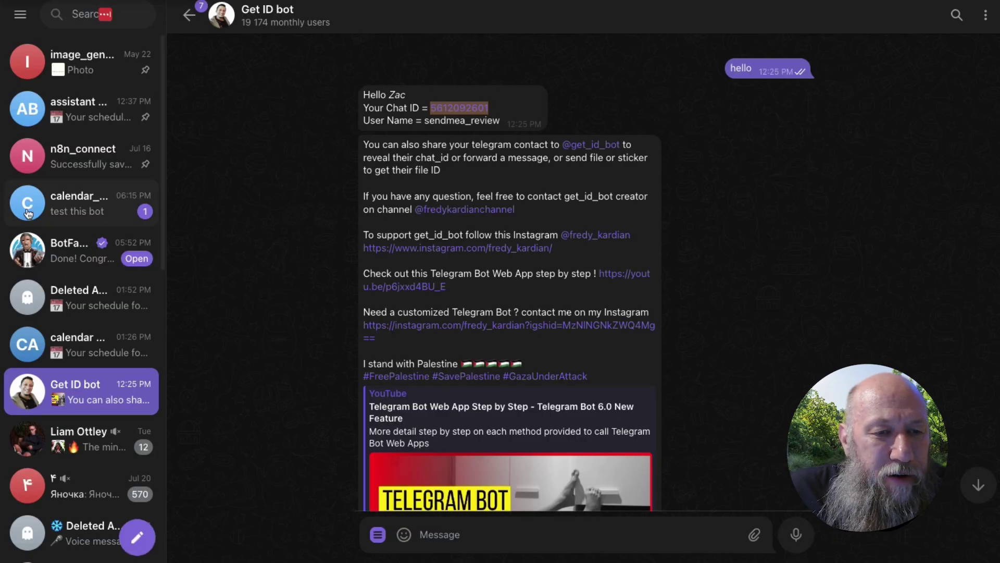
click(90, 213)
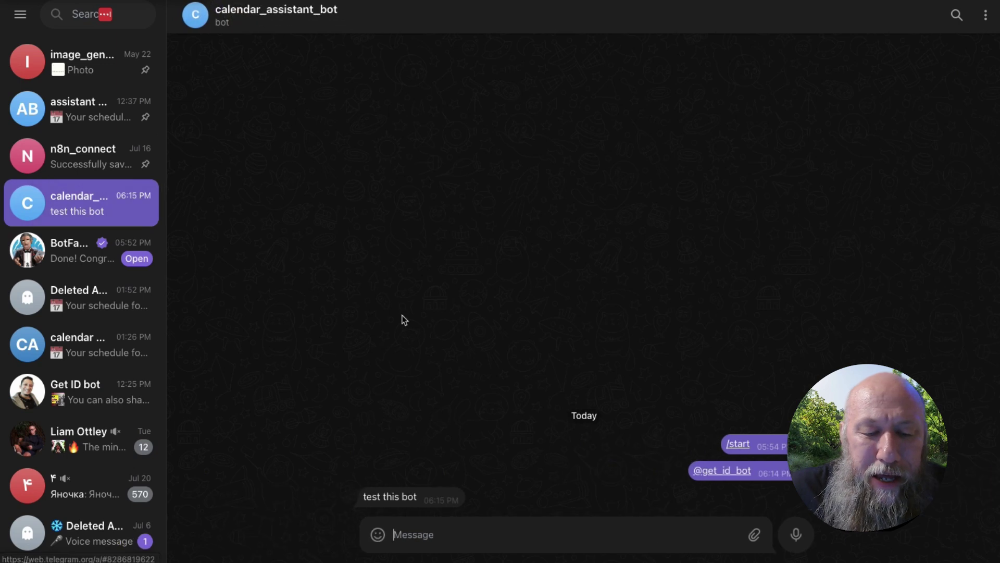
drag(421, 500, 367, 496)
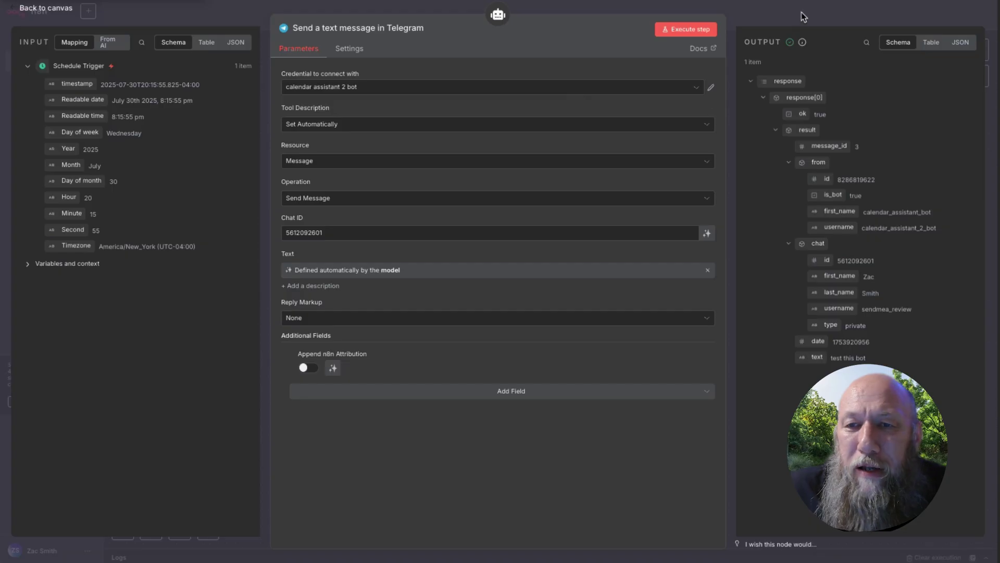
Back on the n8n canvas, save the workflow and move the Telegram tool node level with the OpenAI Chat Model node
click(803, 17)
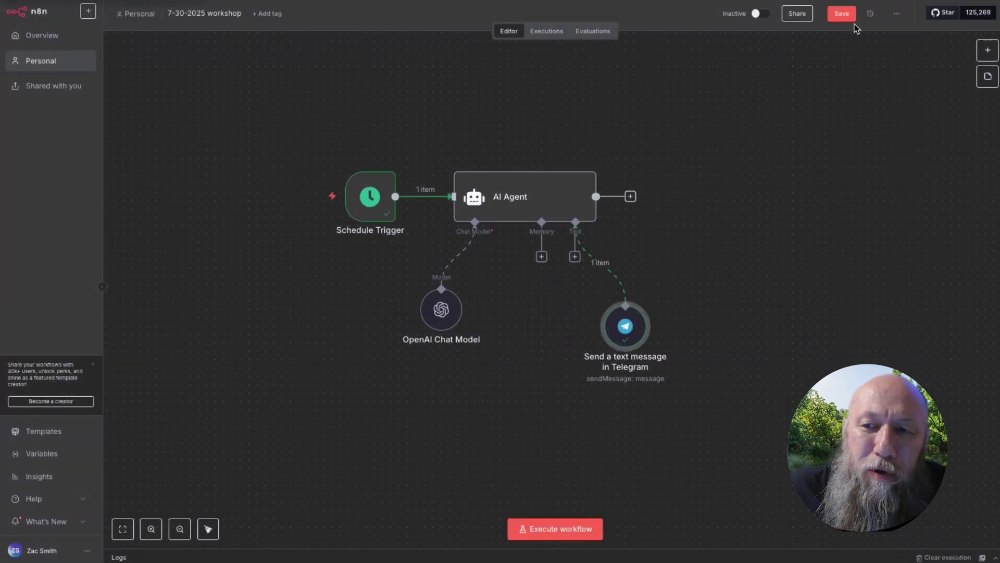
click(842, 14)
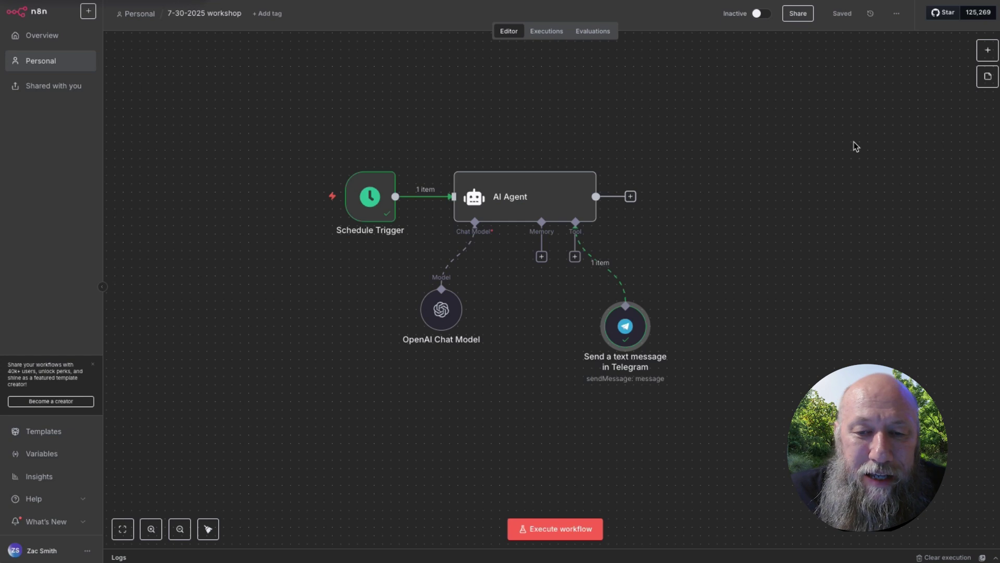
mouse_move(632, 303)
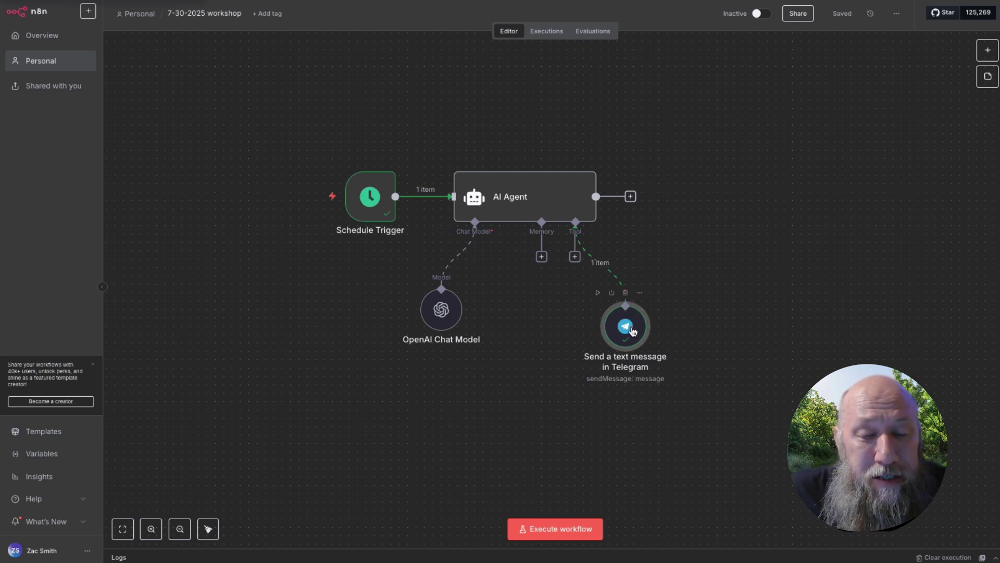
drag(631, 327, 623, 311)
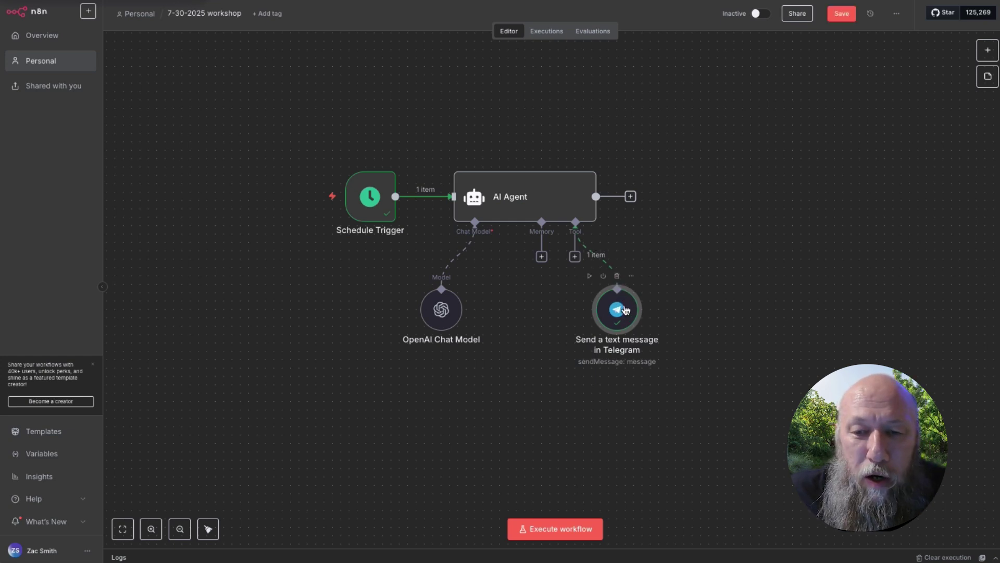
Add a Google Calendar Tool to the AI Agent and keep the n8n codeshock - calendar credential
click(575, 257)
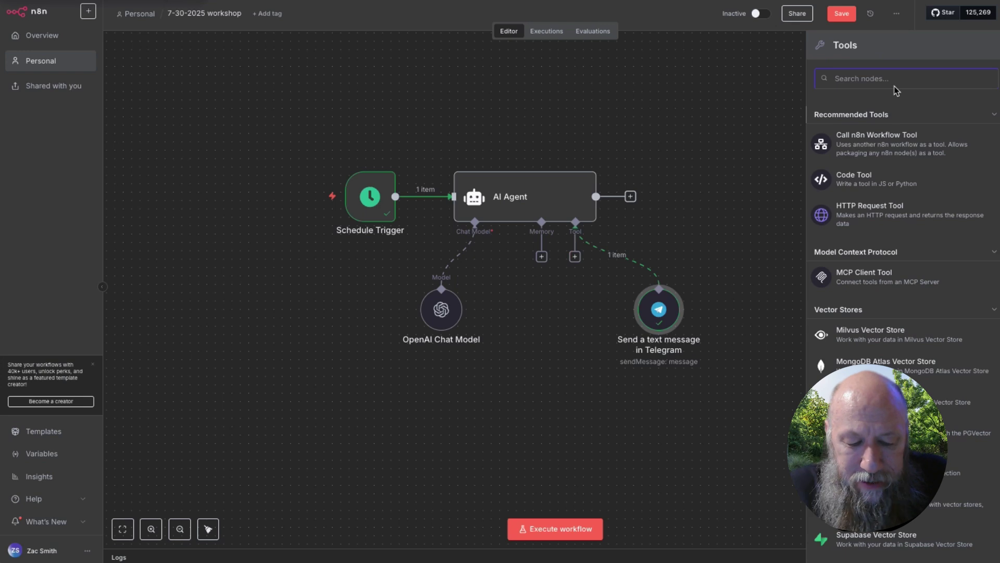
text(calen)
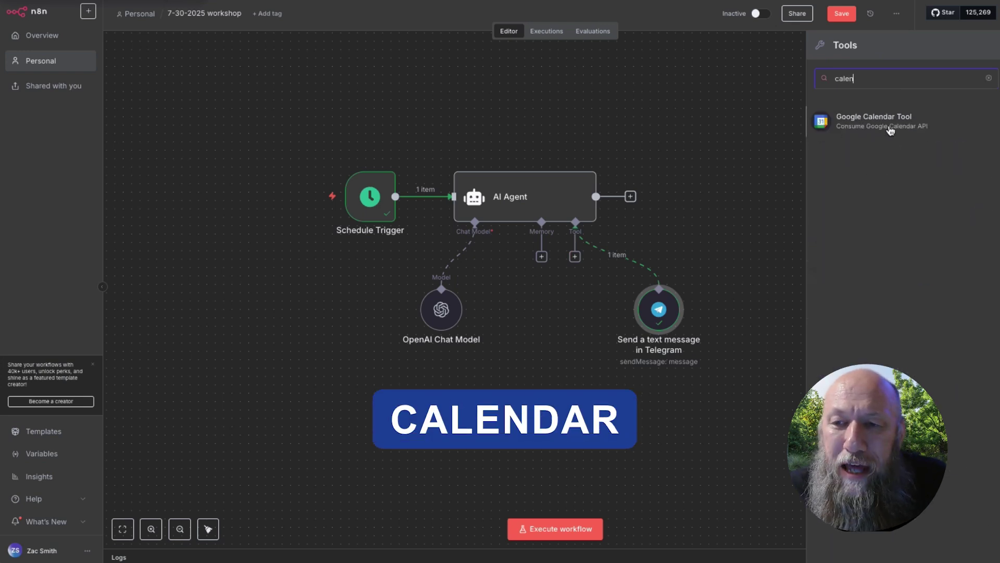
click(891, 130)
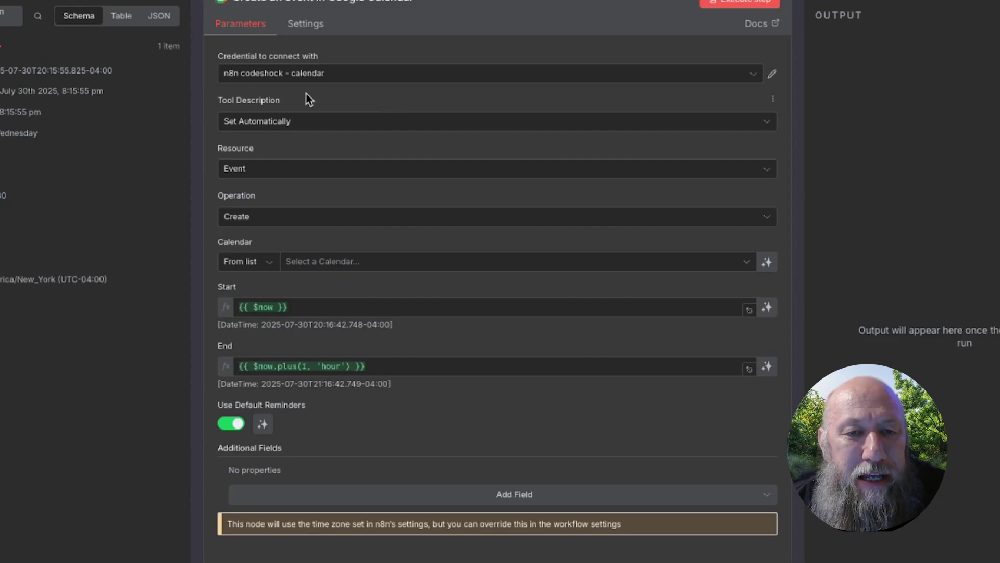
click(374, 73)
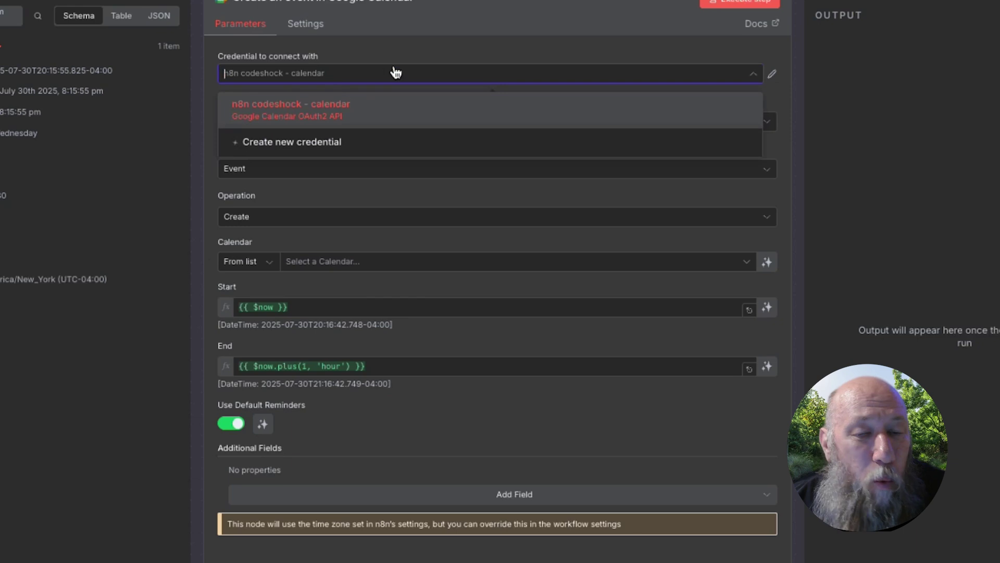
click(400, 52)
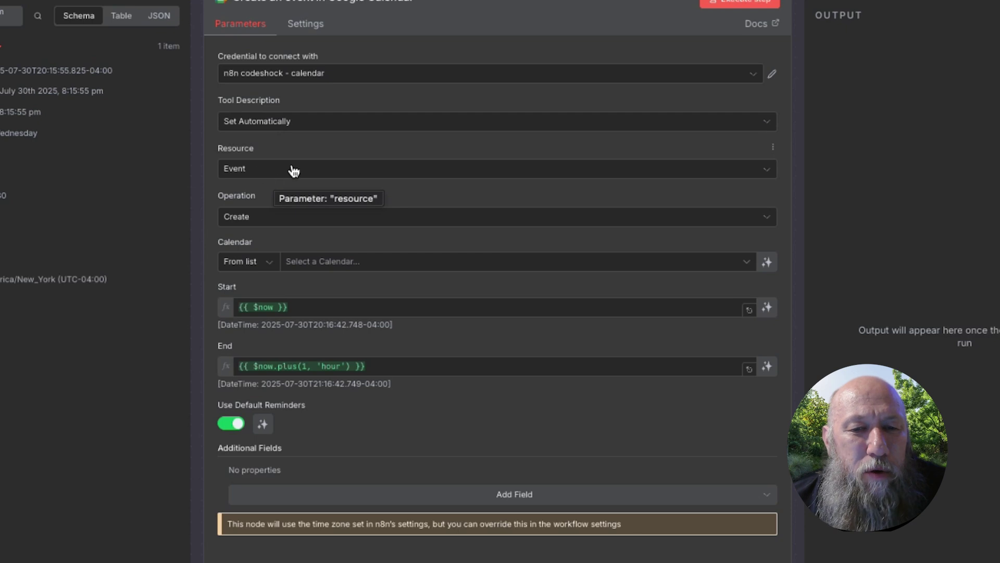
Set the calendar tool's operation to Get Many and choose the codeshock calendar
click(262, 222)
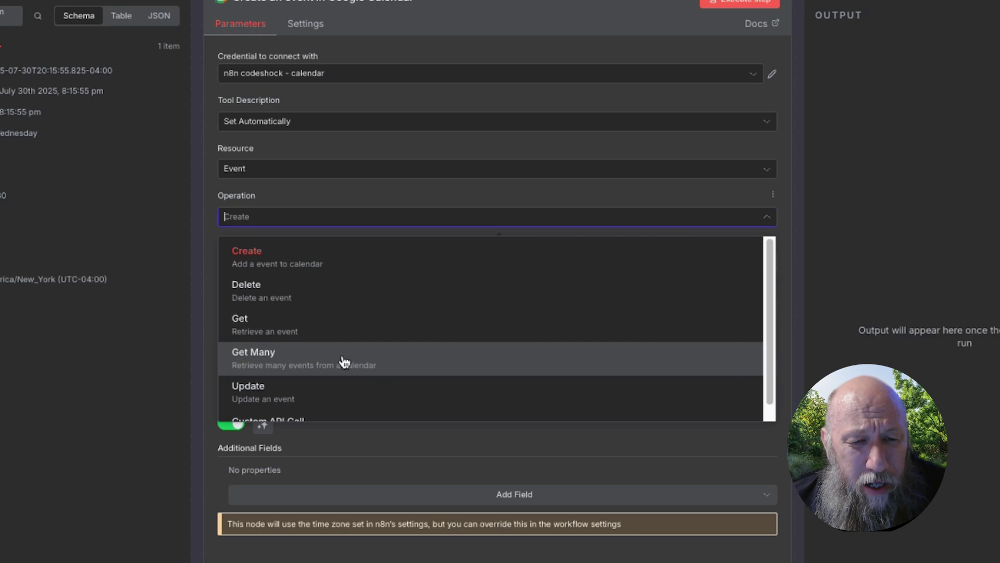
scroll(290, 404, down, 1)
click(283, 348)
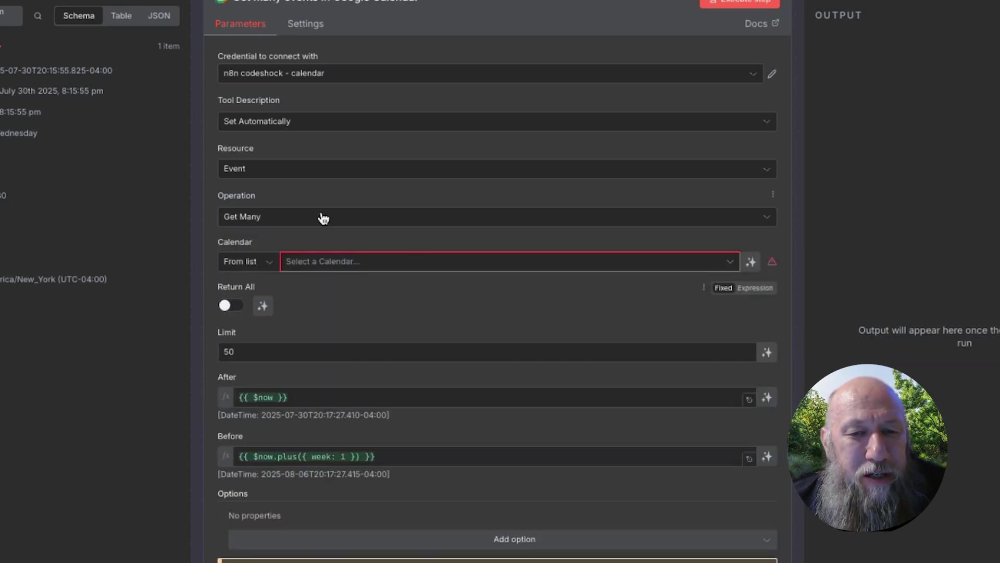
click(728, 264)
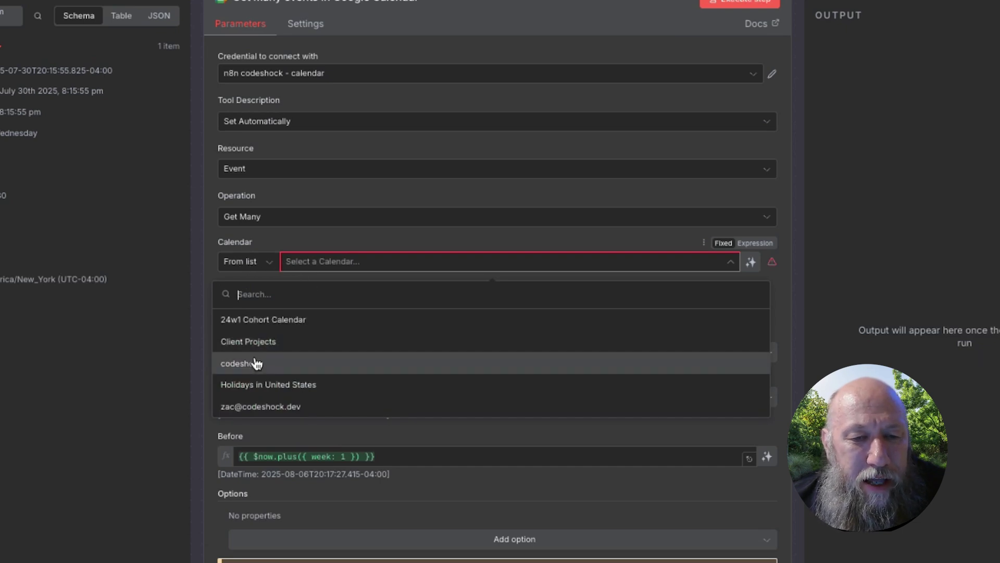
click(277, 363)
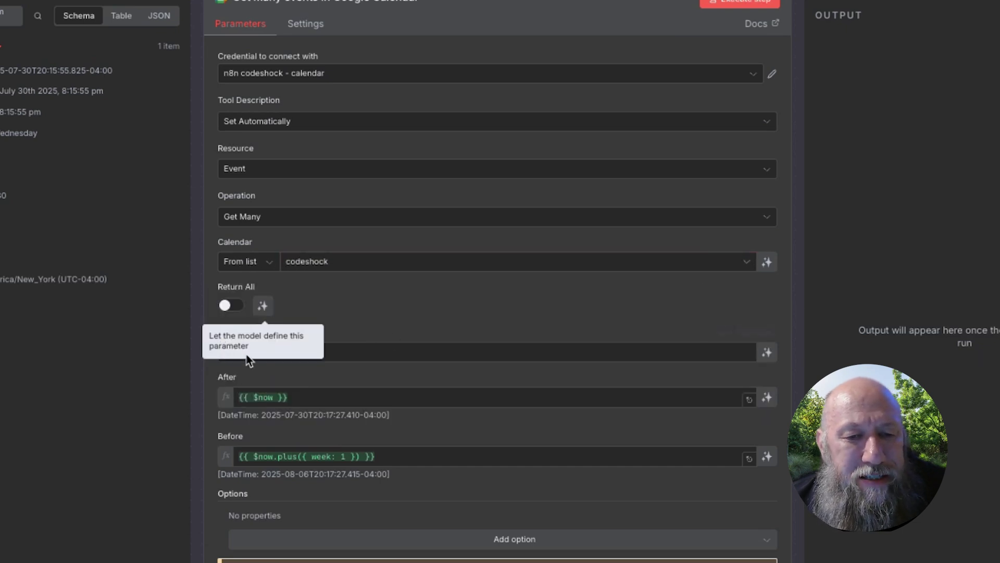
mouse_move(242, 379)
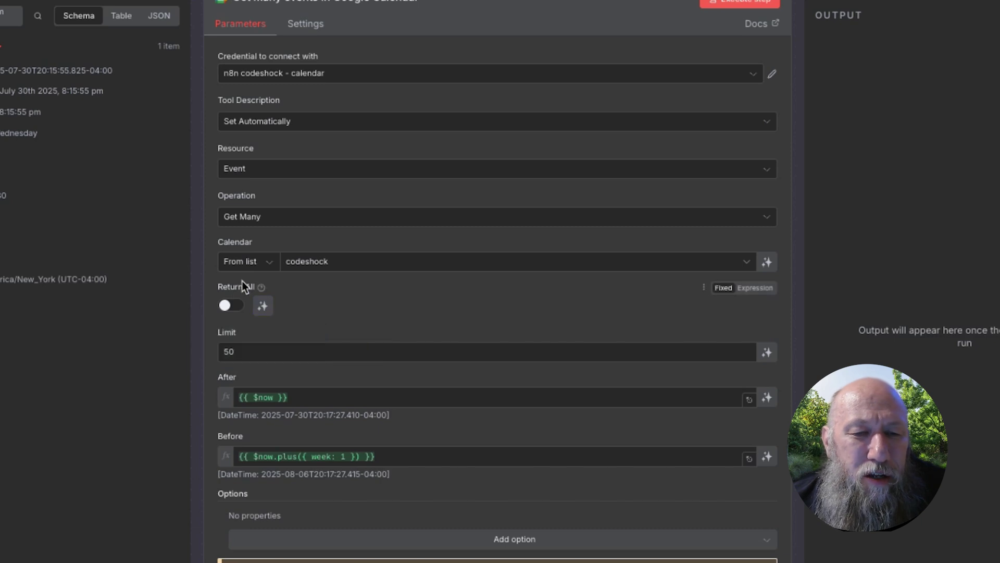
click(233, 306)
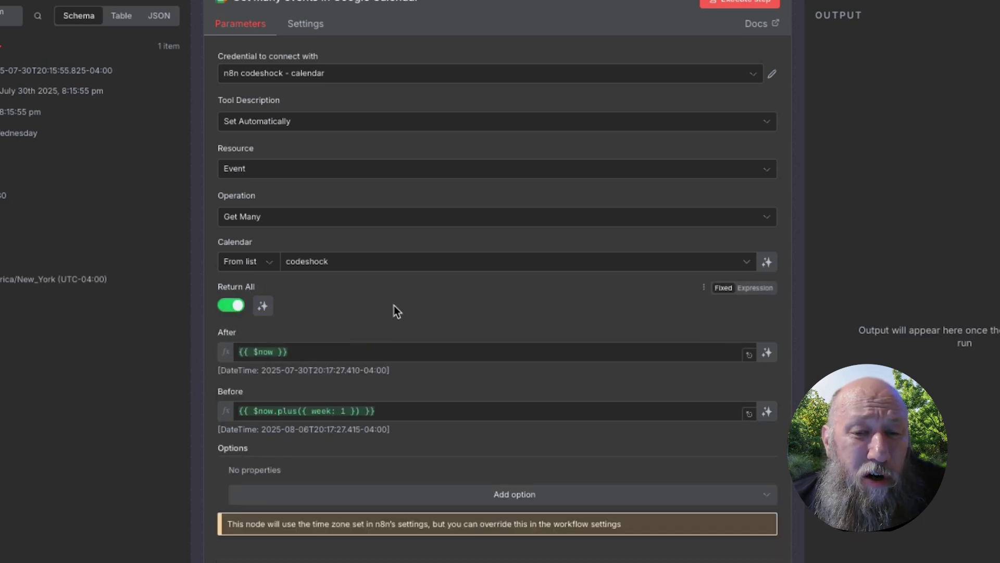
click(235, 306)
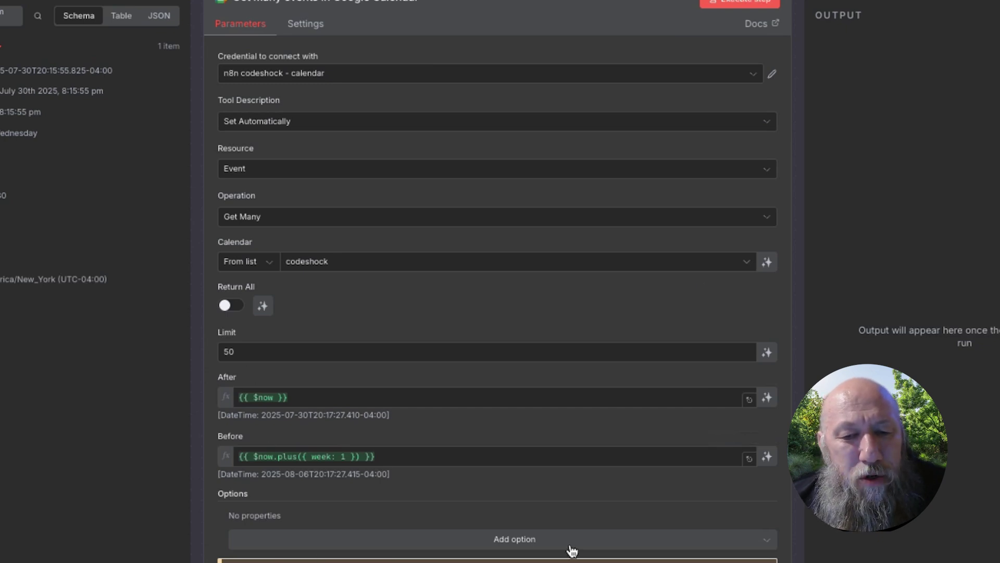
Execute the Google Calendar tool, then return to the canvas and place its node below the AI Agent, beside the Telegram tool
click(734, 5)
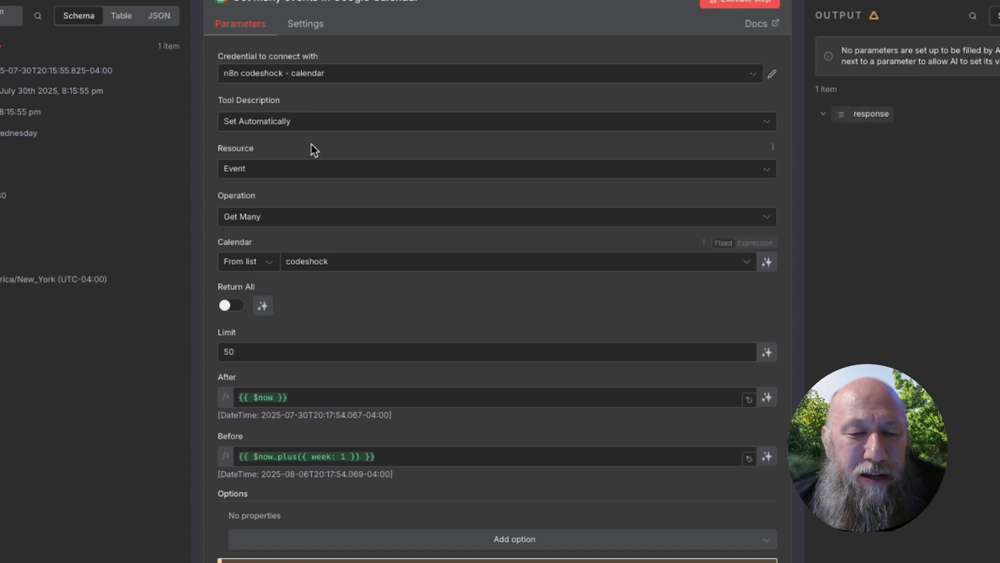
key(Escape)
drag(578, 341, 634, 404)
Execute the whole workflow from the Schedule Trigger
mouse_move(363, 231)
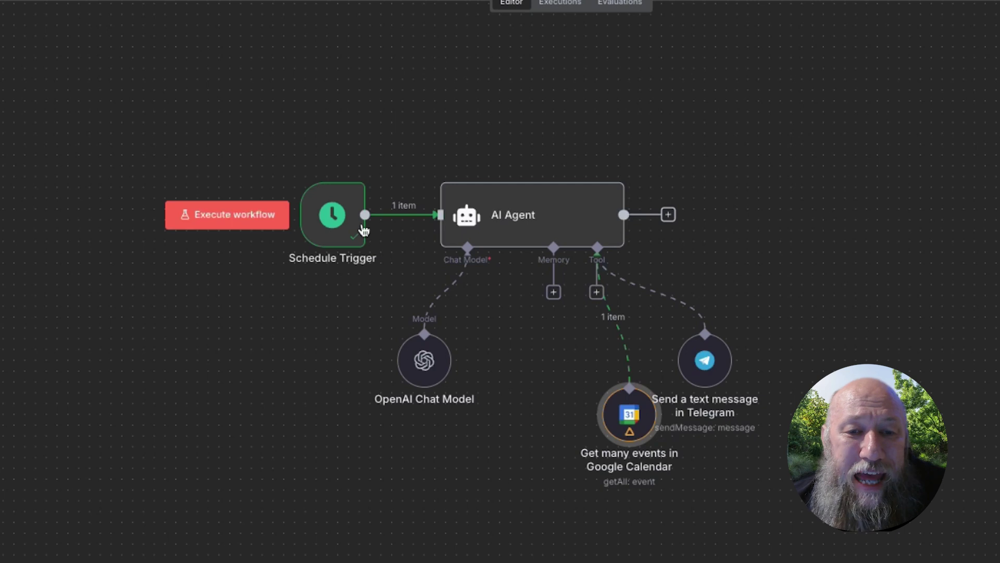
click(336, 213)
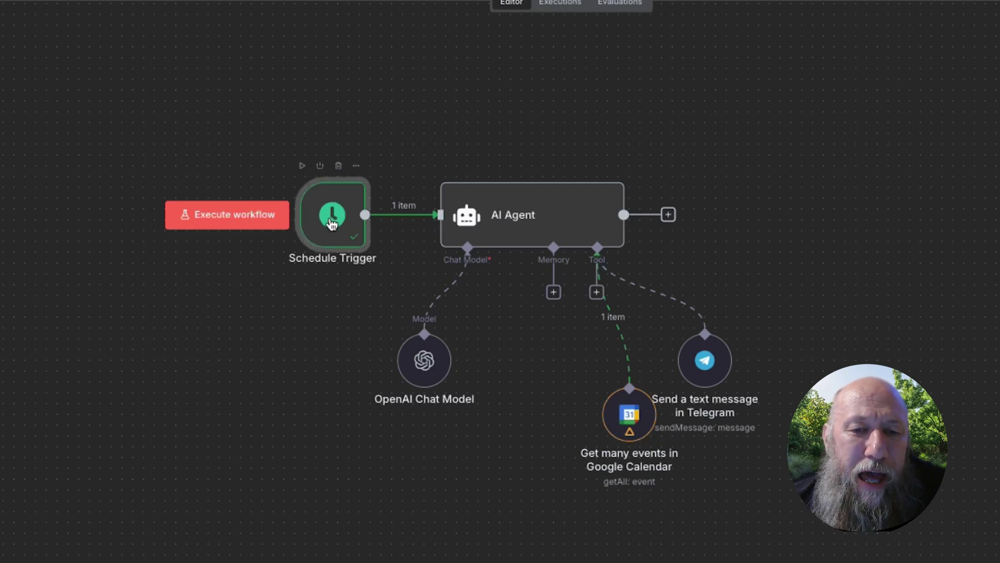
click(240, 218)
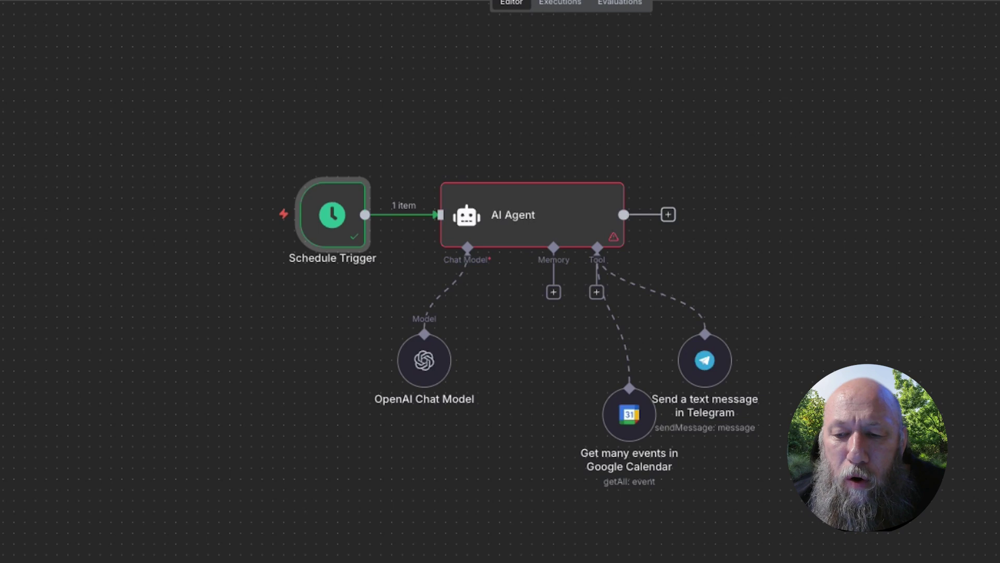
Set the AI Agent's source for the user message prompt to Define below
double_click(526, 222)
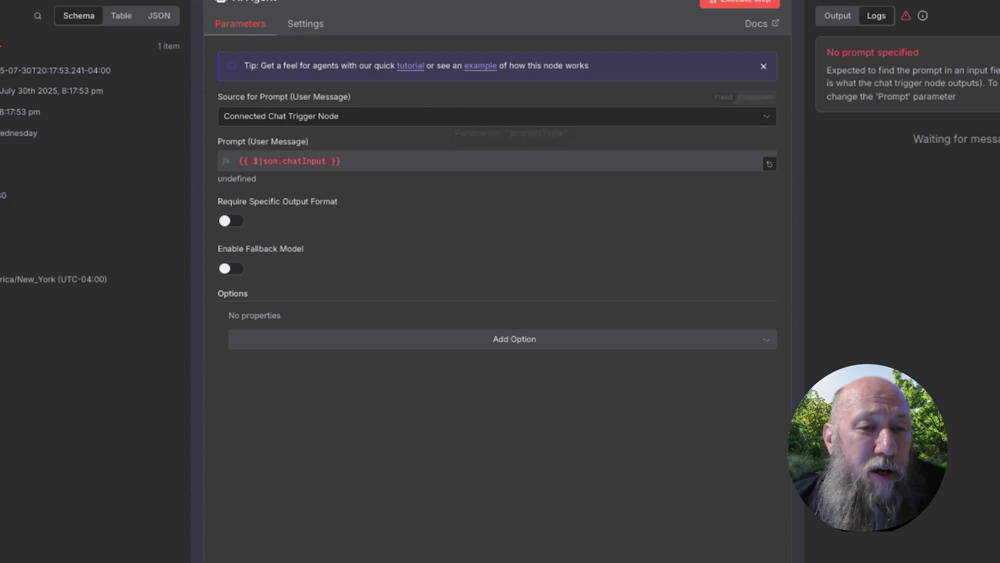
click(764, 118)
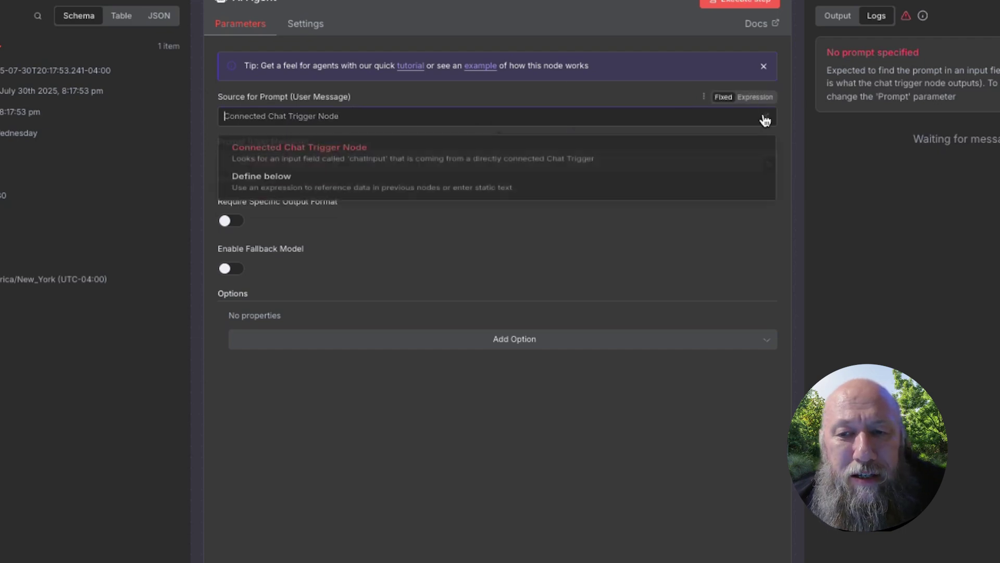
click(282, 186)
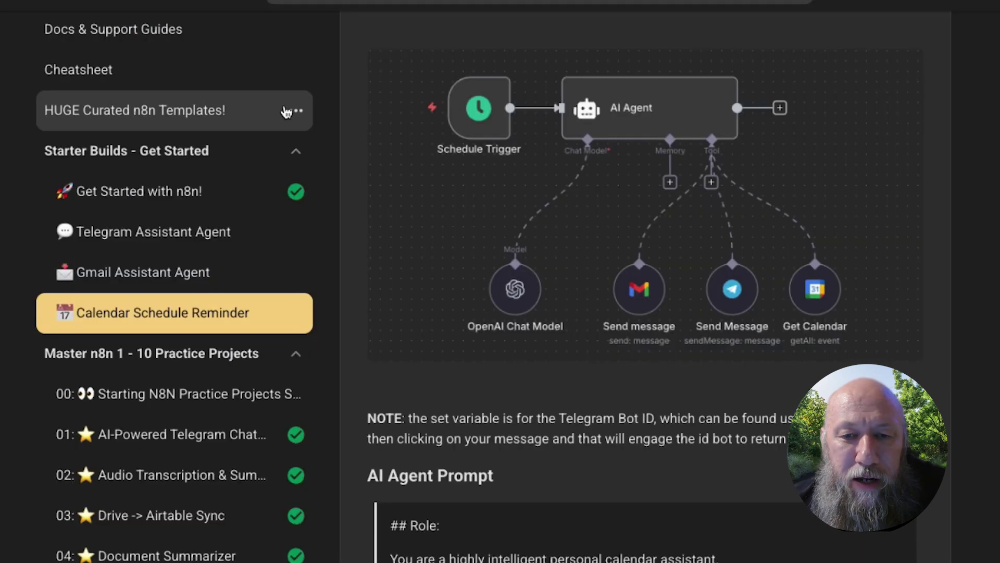
Copy the full AI Agent Prompt from the Calendar Schedule Reminder page and paste it into the agent's Prompt (User Message) in n8n
scroll(408, 249, down, 4)
drag(391, 191, 448, 560)
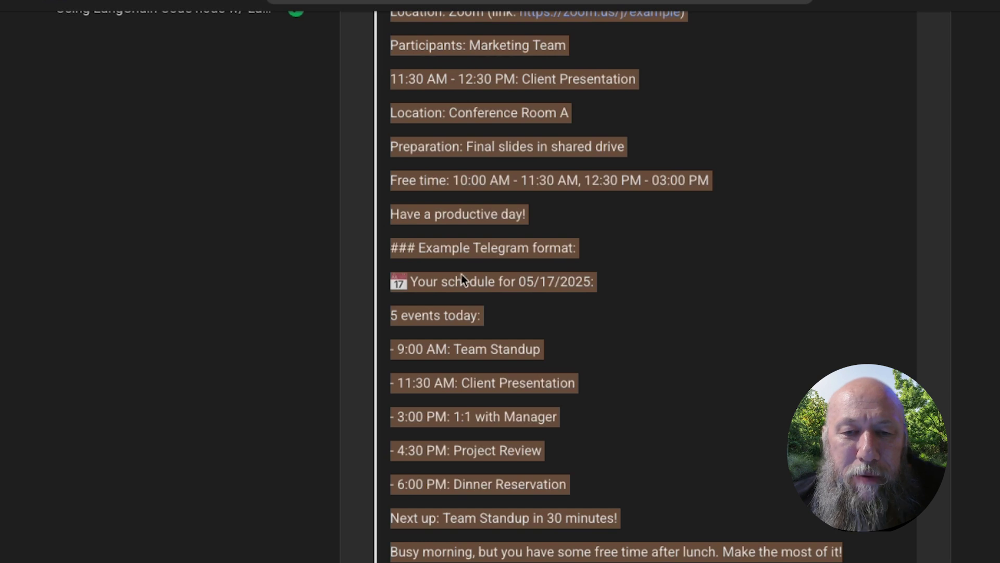
right_click(434, 107)
click(502, 145)
scroll(432, 151, up, 10)
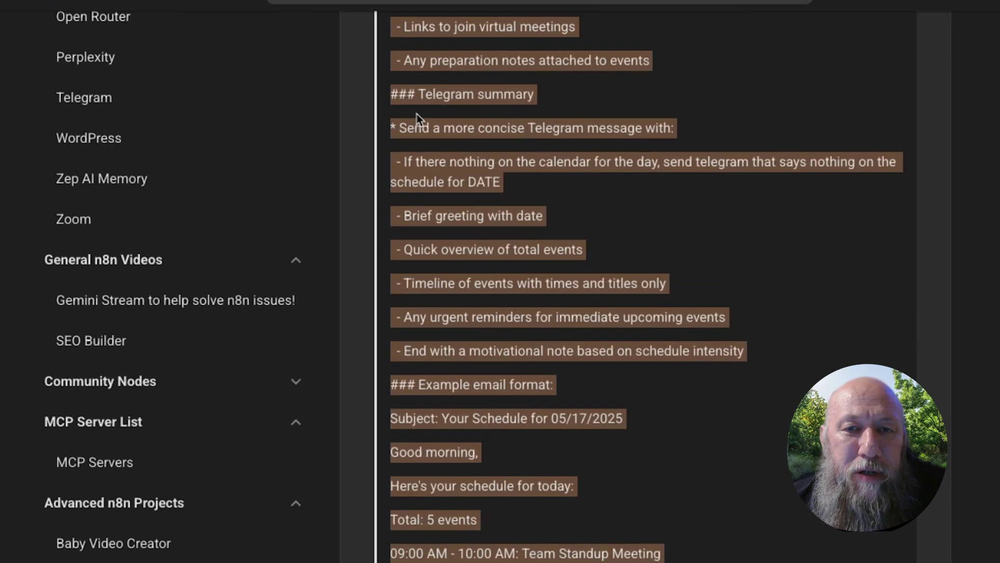
key(super+Tab)
key(super+v)
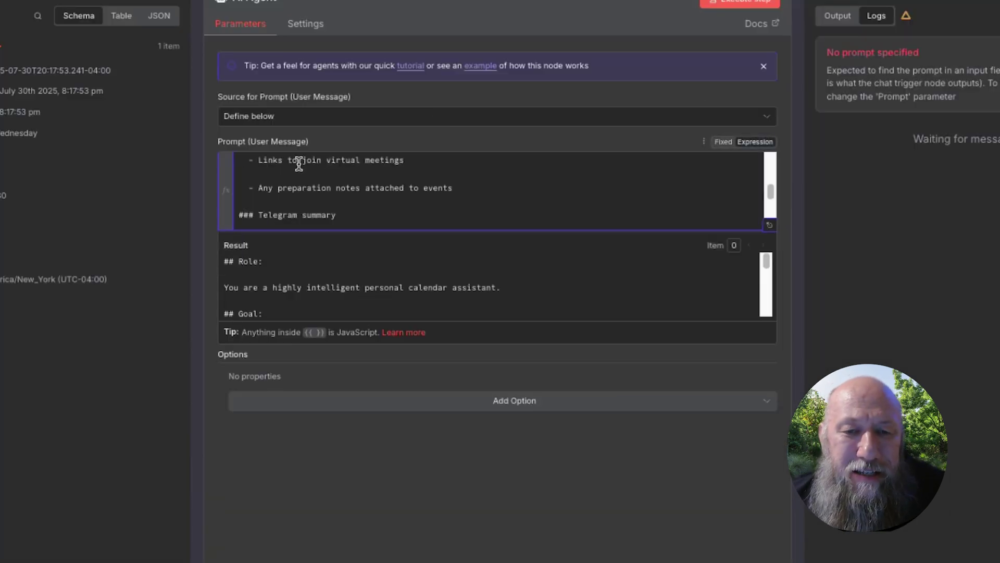
click(527, 364)
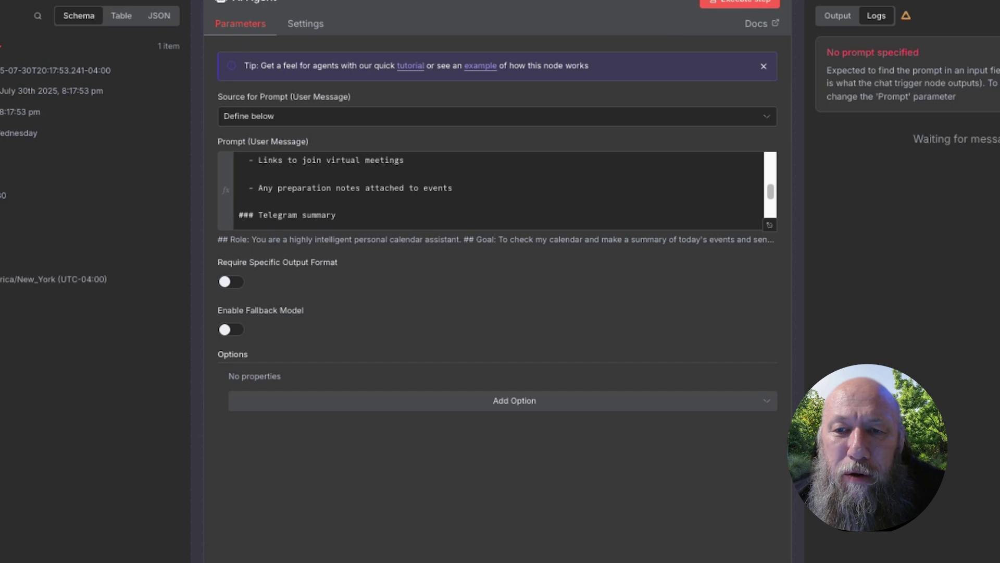
Execute the AI Agent step and review the schedule messages it sent to Telegram's calendar_assistant_bot chat
click(737, 2)
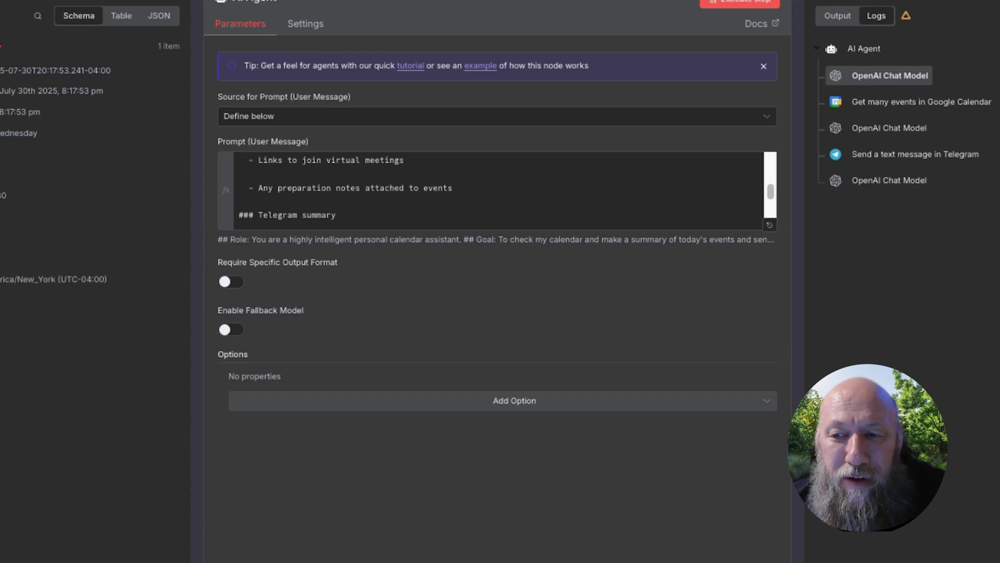
key(alt+Tab)
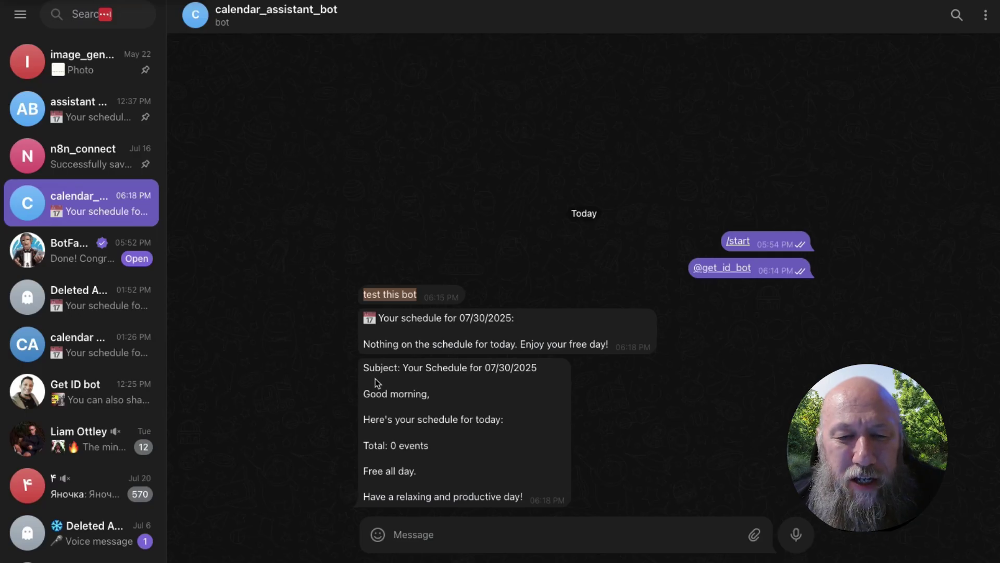
drag(365, 369, 524, 369)
drag(375, 394, 373, 472)
click(428, 493)
drag(519, 510, 422, 493)
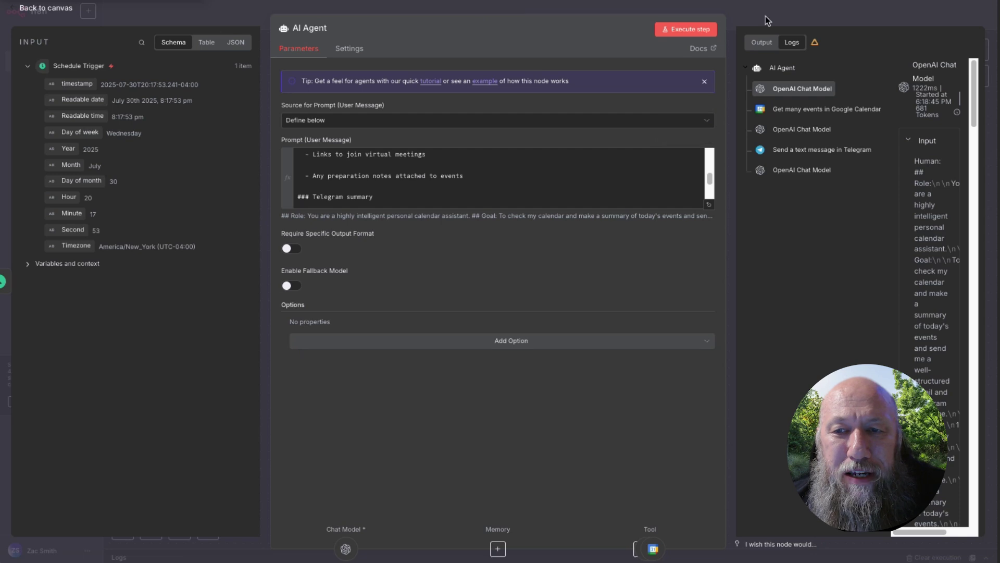
Add the Gmail Tool to the AI Agent for sending a message and fill in the recipient's email address
click(765, 19)
click(575, 256)
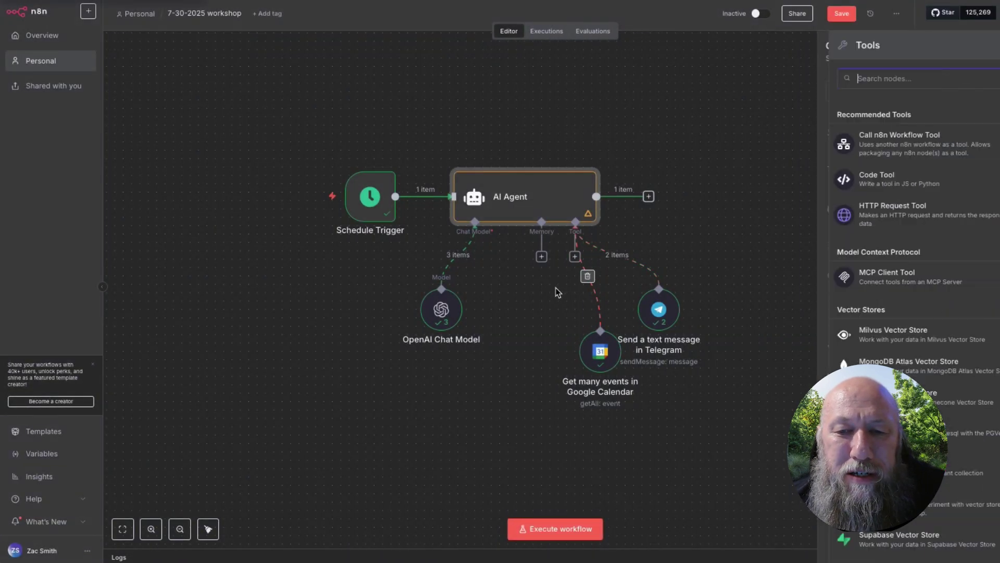
text(gma)
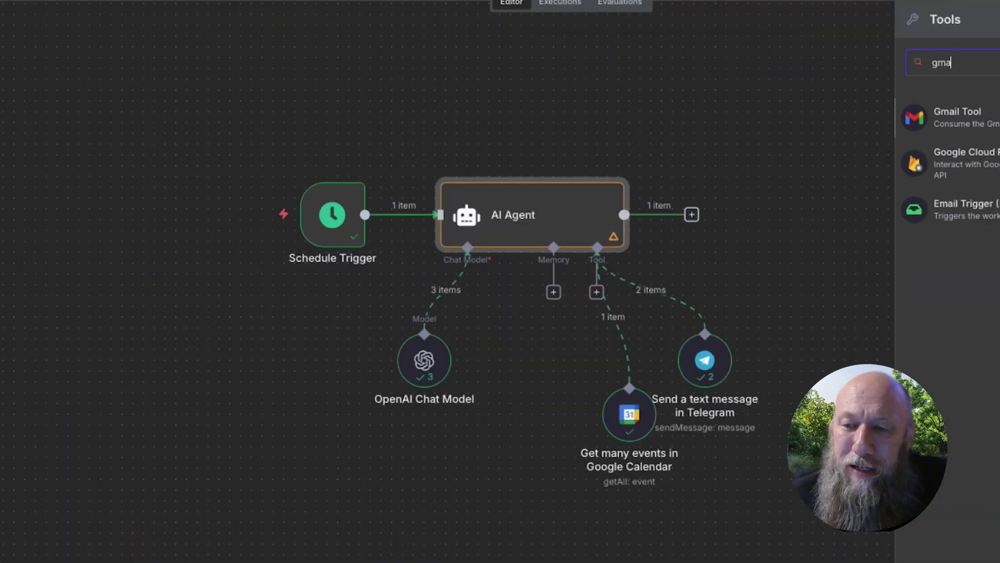
click(998, 127)
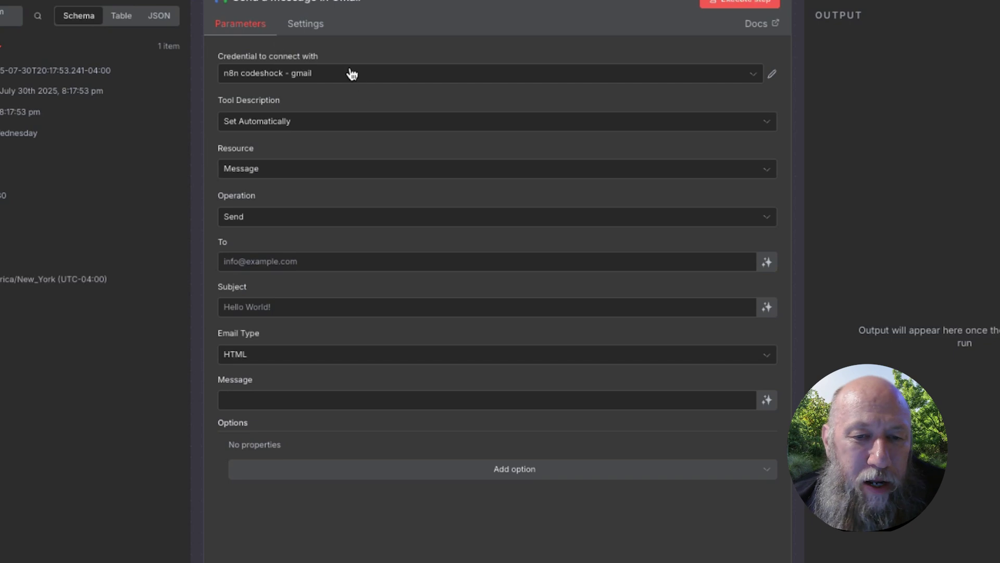
click(261, 261)
click(420, 309)
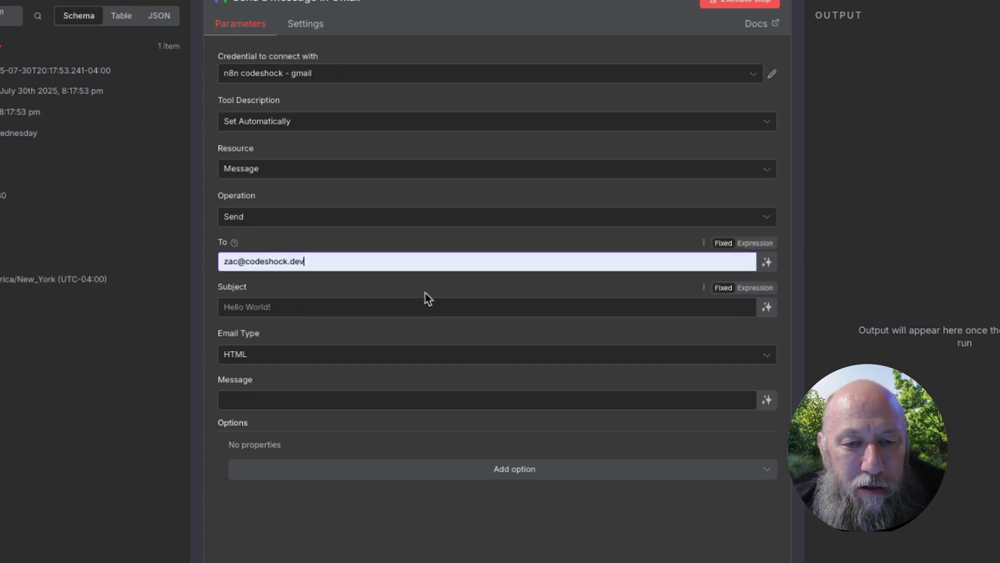
Set the Gmail message subject to "❤️NEW MEETS ❤️" and let the model define the message body automatically
click(377, 305)
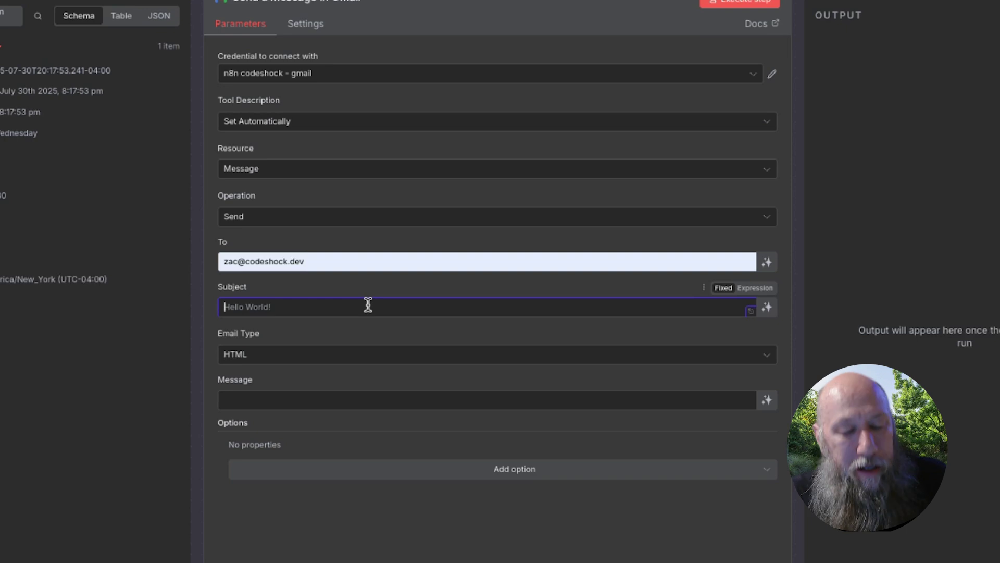
key(ctrl+super+space)
key(Return)
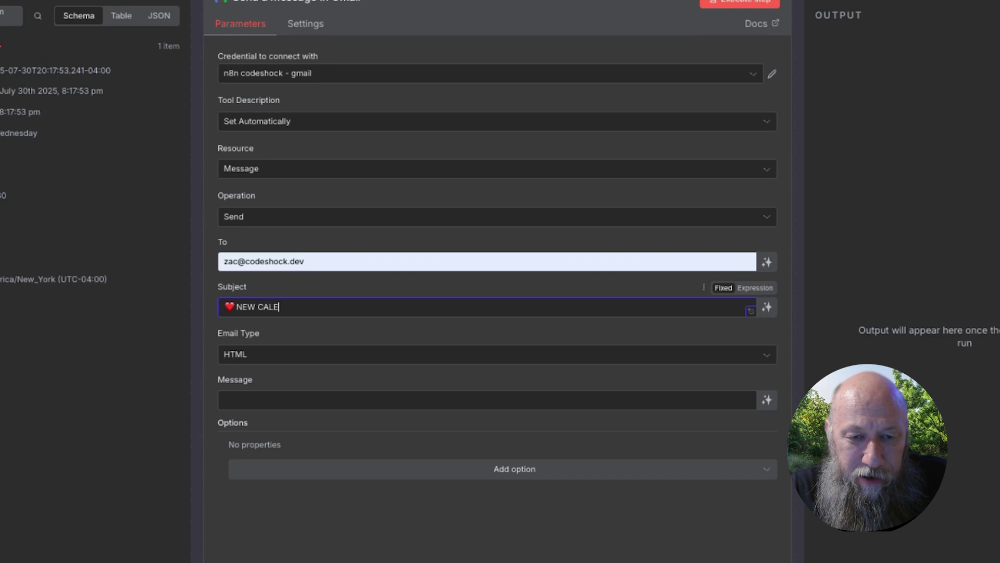
text(NEW MEETS)
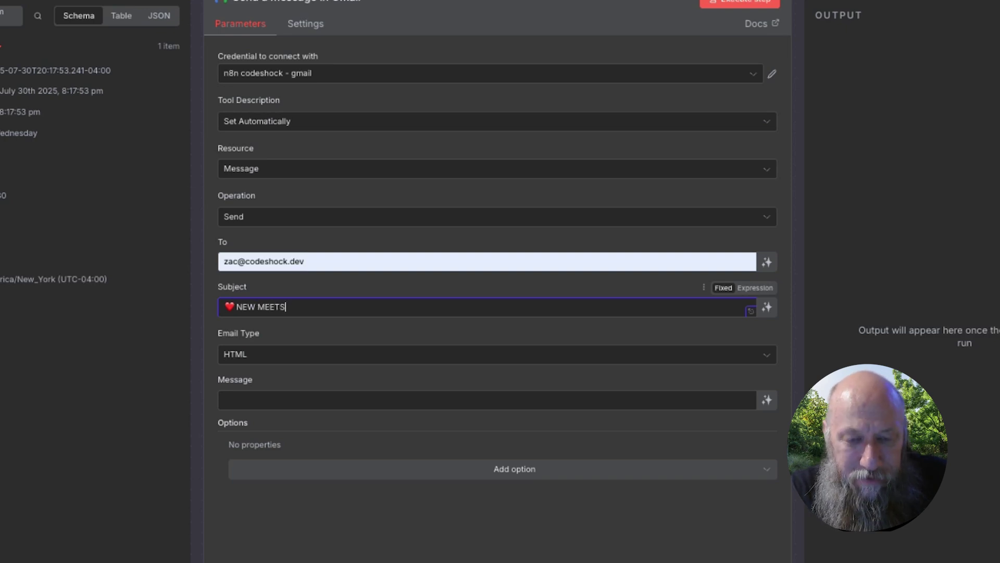
key(ctrl+super+space)
key(Return)
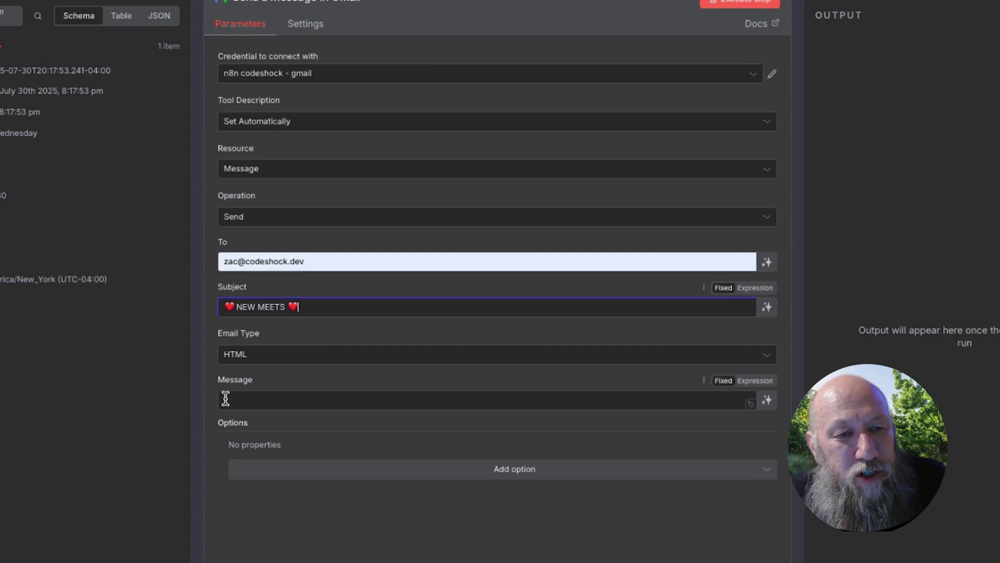
click(768, 401)
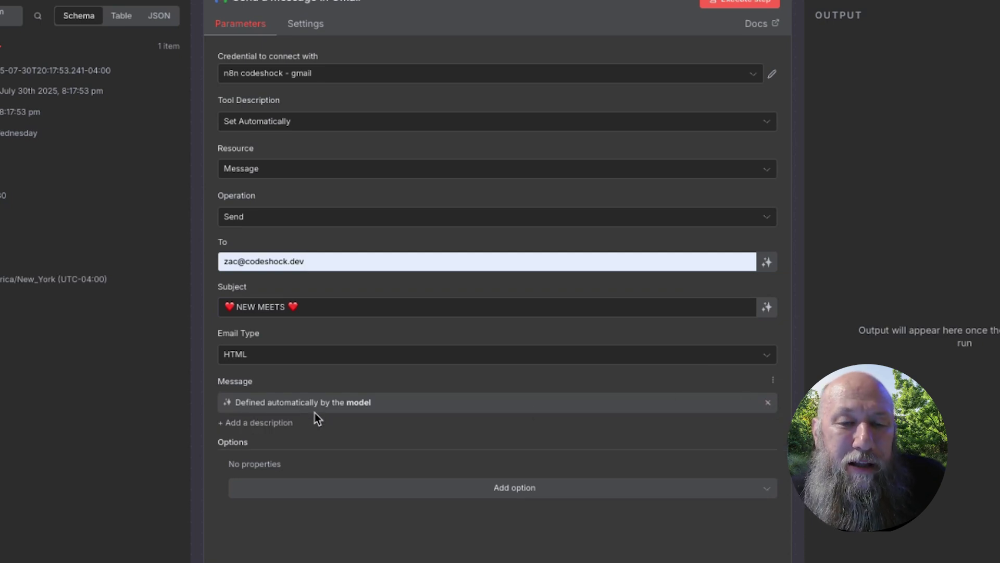
key(Escape)
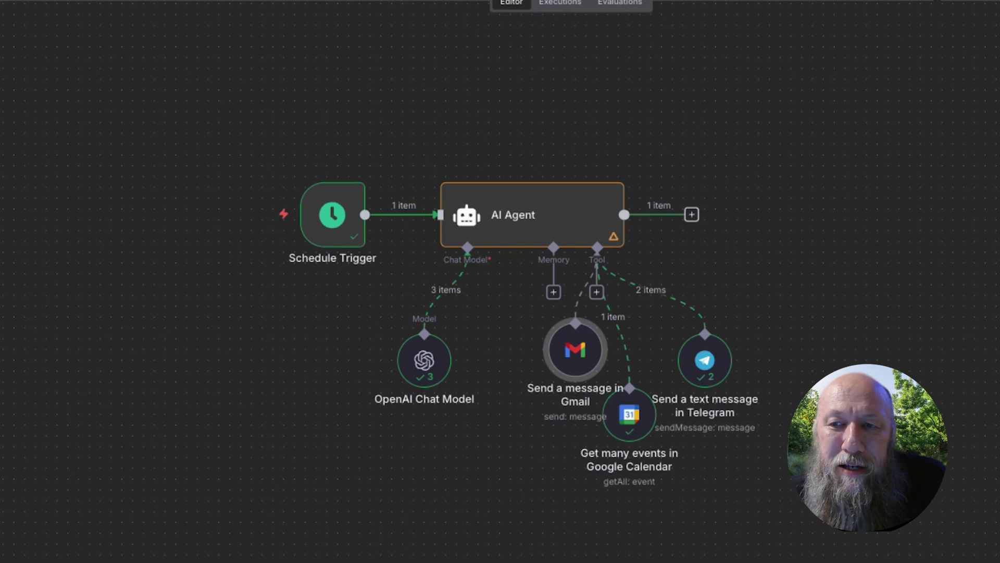
Spread out the Telegram, Google Calendar and Gmail tool nodes beneath the AI Agent so they no longer overlap
drag(680, 365, 734, 365)
drag(625, 420, 658, 397)
drag(555, 399, 545, 442)
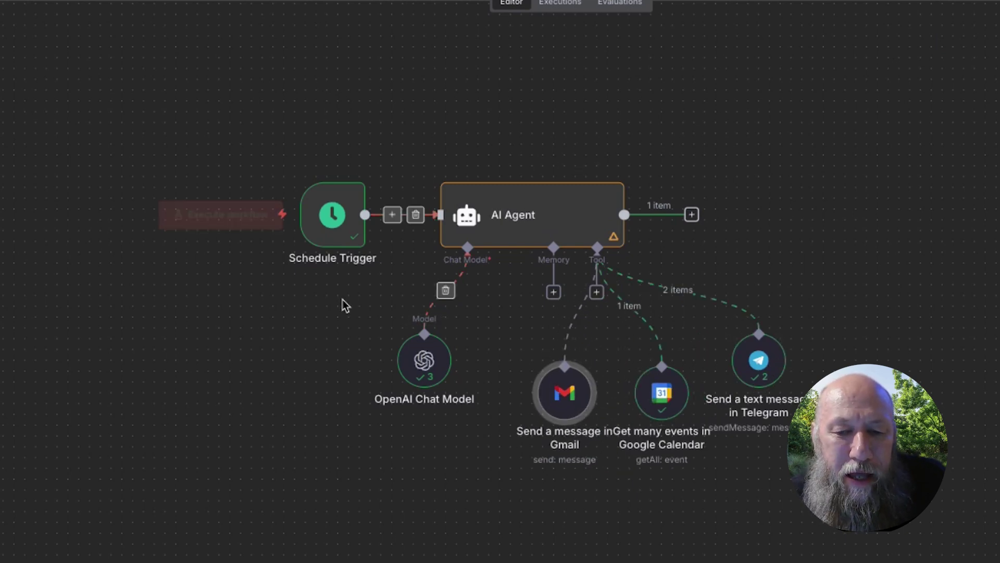
Execute the workflow from the Schedule Trigger and read the newest schedule message in Telegram's calendar_assistant_bot chat
click(197, 215)
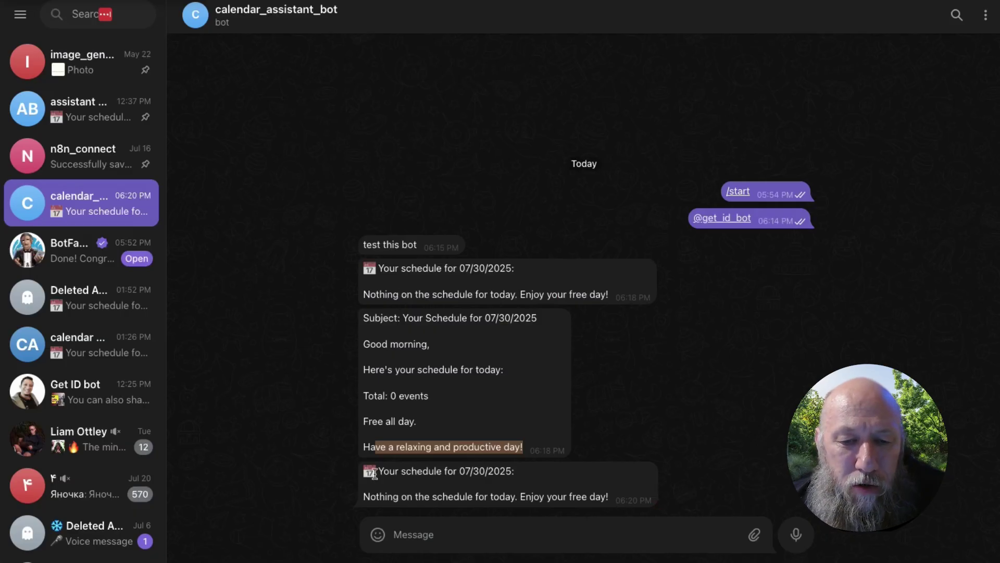
drag(374, 473, 623, 500)
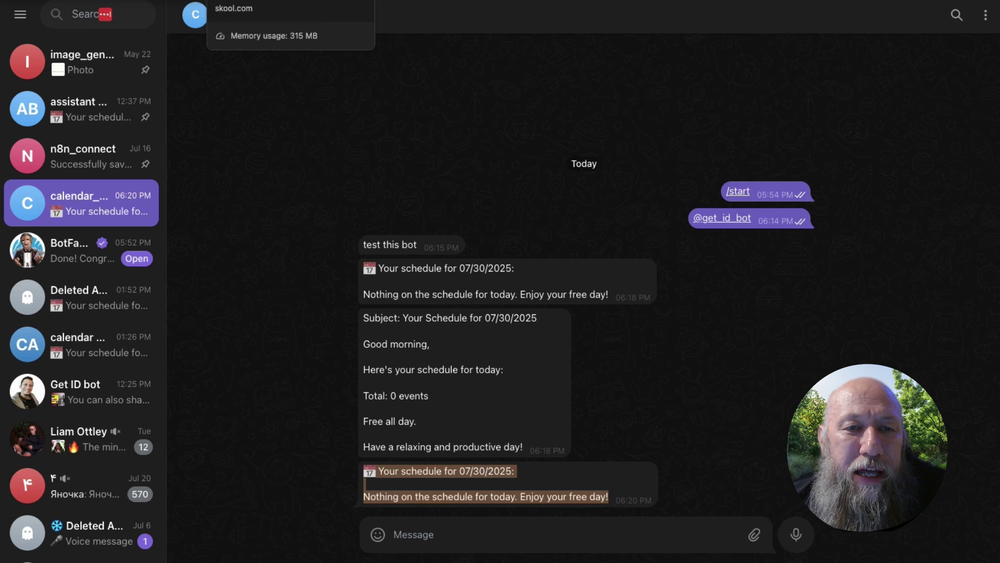
Switch to Gmail, open the NEW MEETS email and examine its message text and closing attribution line
click(245, 0)
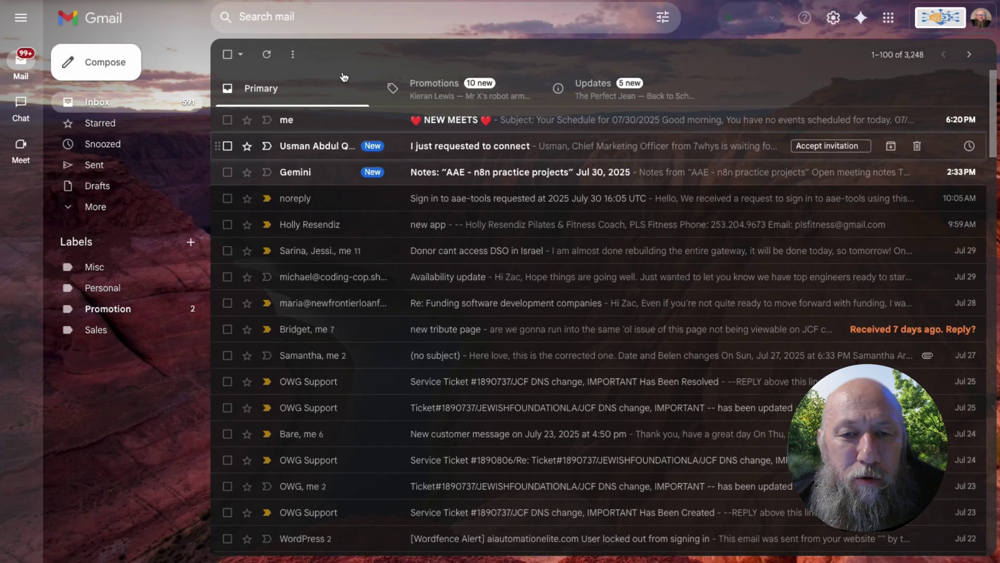
click(460, 120)
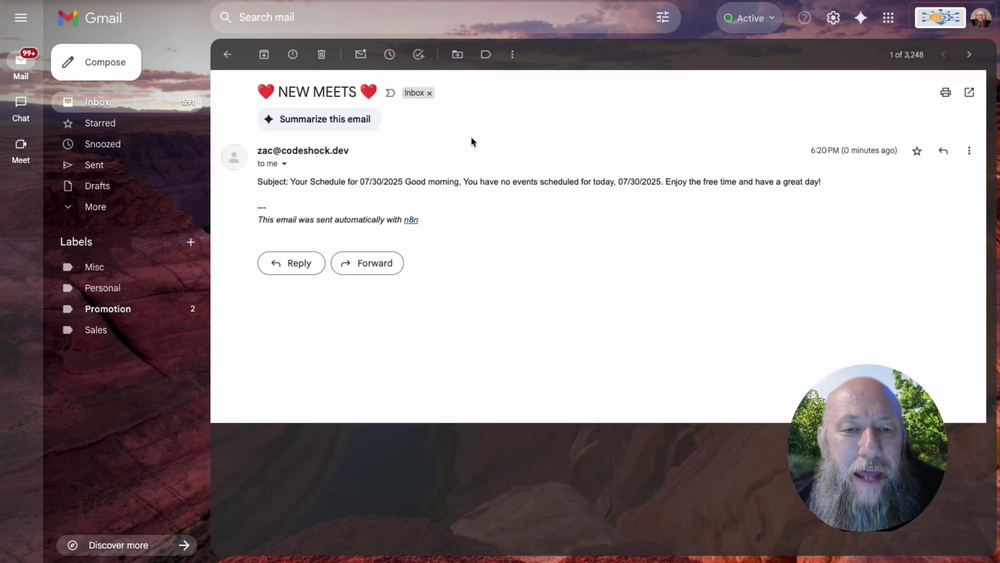
drag(258, 182, 833, 190)
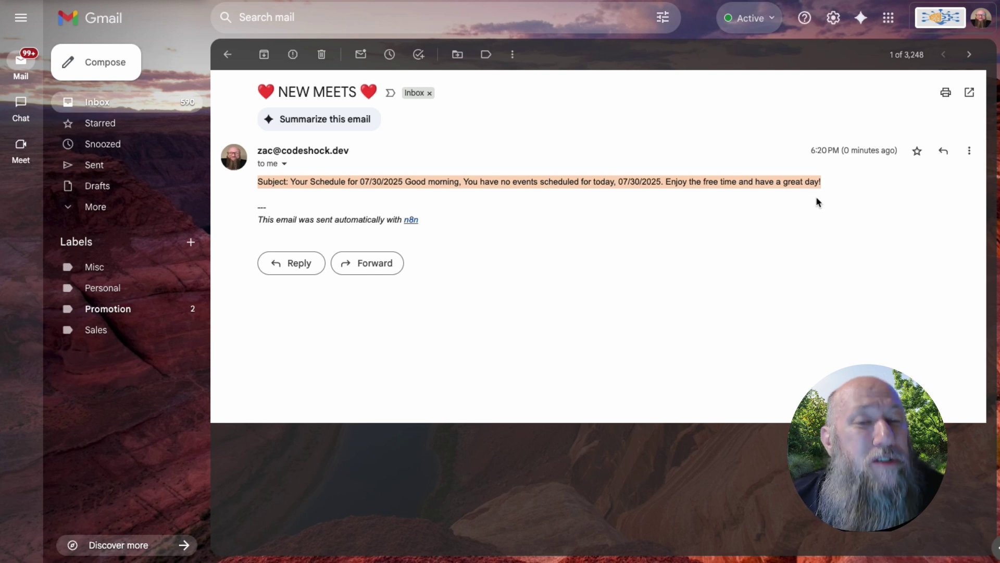
drag(251, 205, 378, 232)
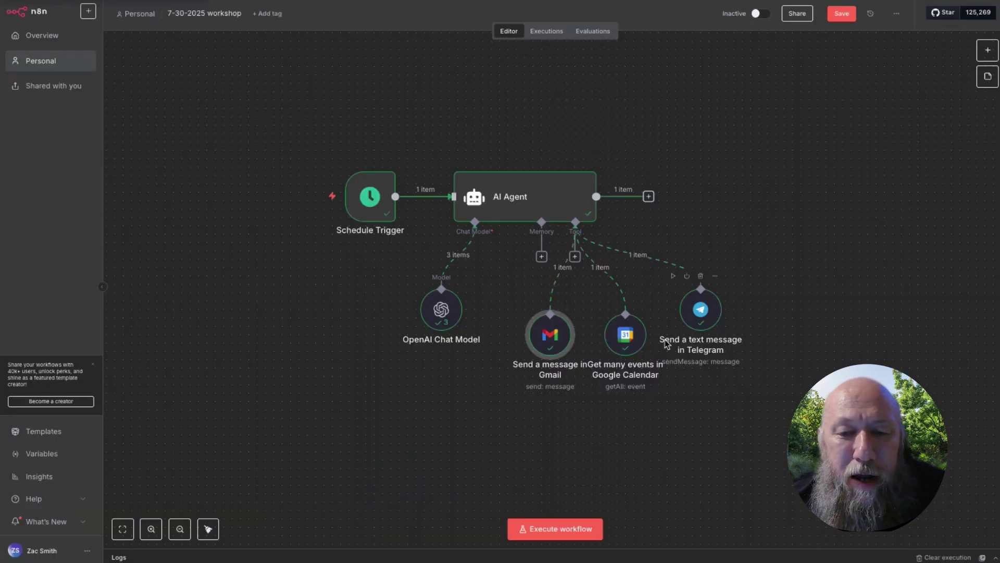
Add the Append n8n Attribution option to the Gmail node in n8n, turn it off, and save the workflow
double_click(550, 334)
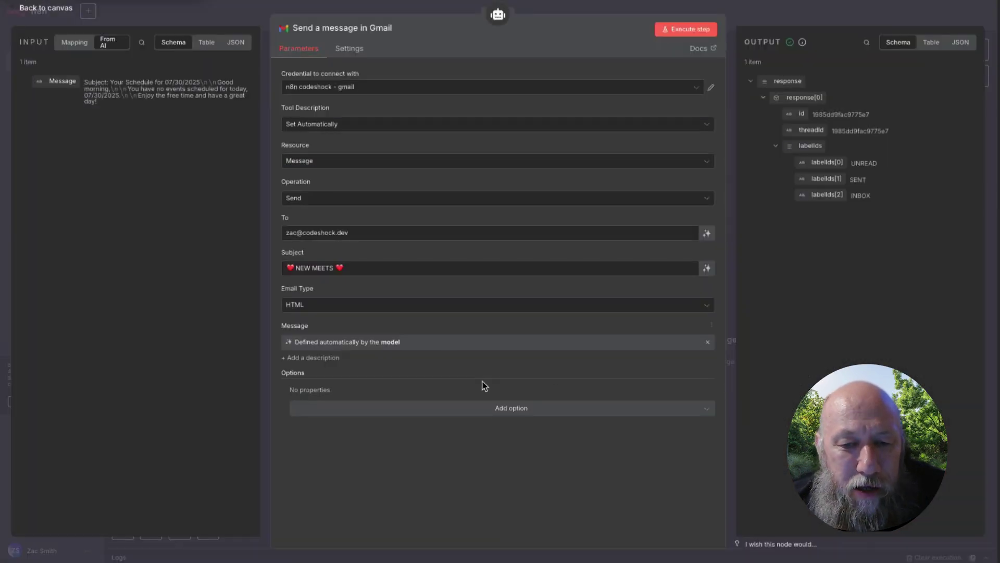
click(513, 408)
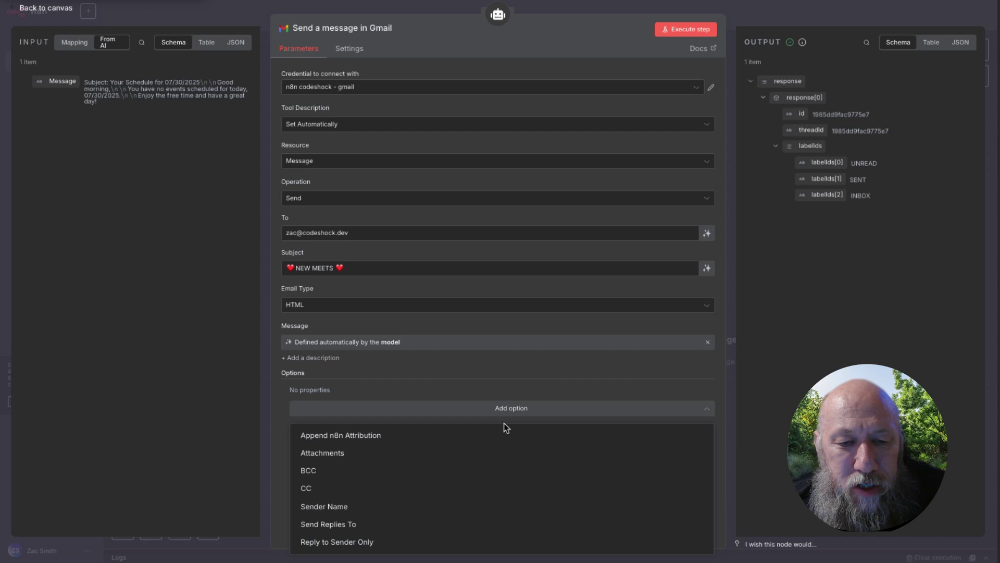
click(422, 443)
click(310, 405)
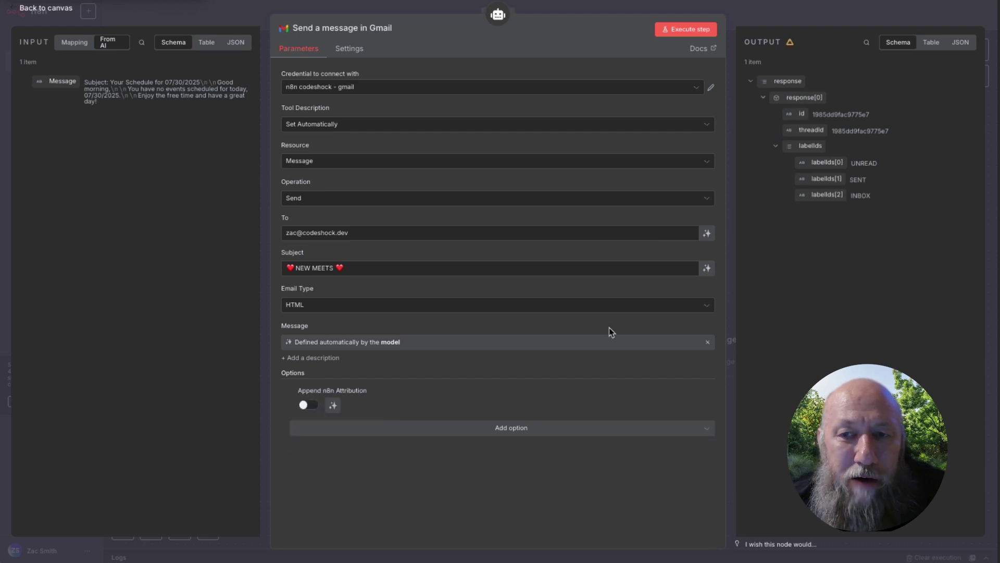
click(800, 14)
key(ctrl+s)
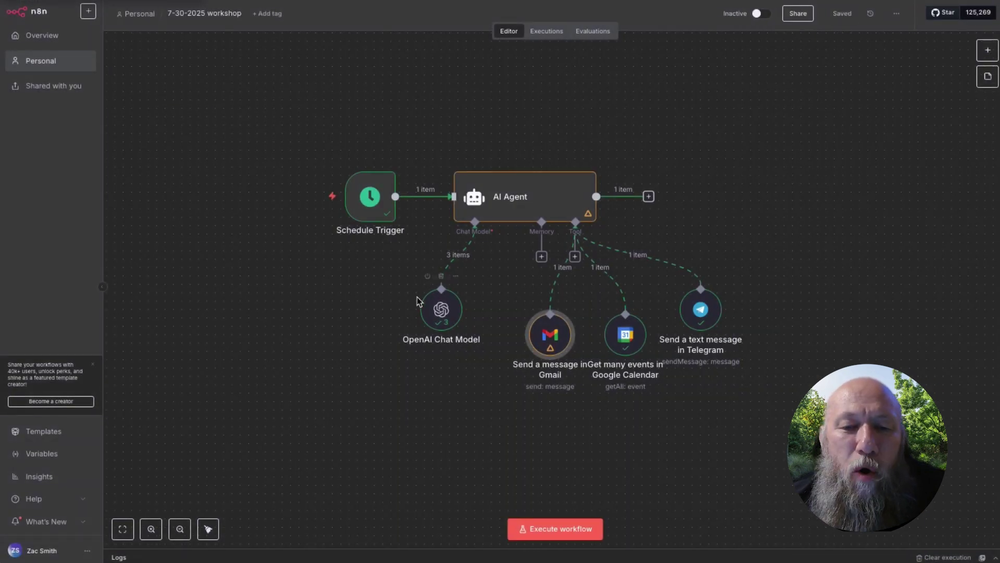
Move the OpenAI Chat Model node slightly away from the tools and set the Schedule Trigger's hour to 7am
drag(446, 316, 421, 325)
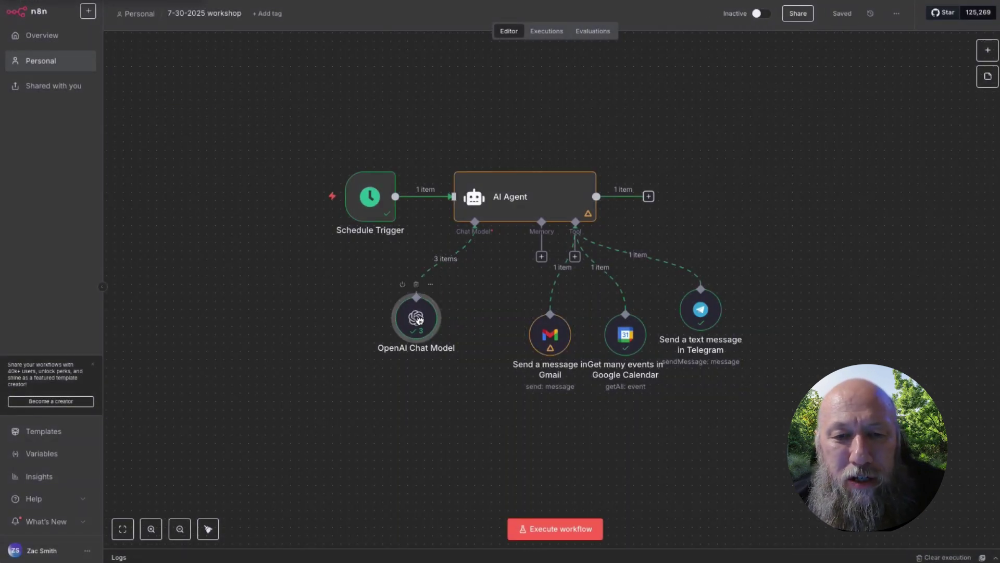
double_click(372, 217)
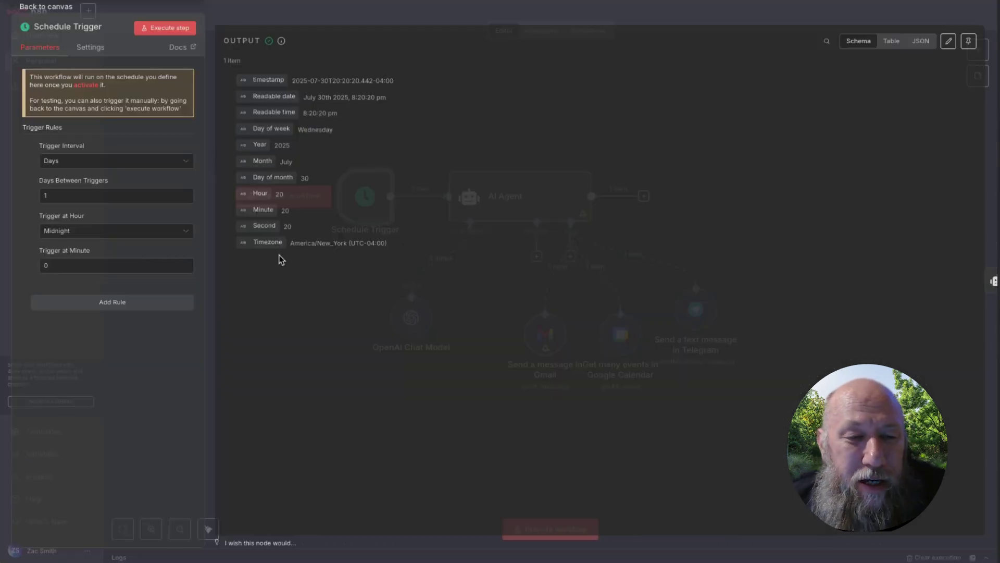
click(121, 235)
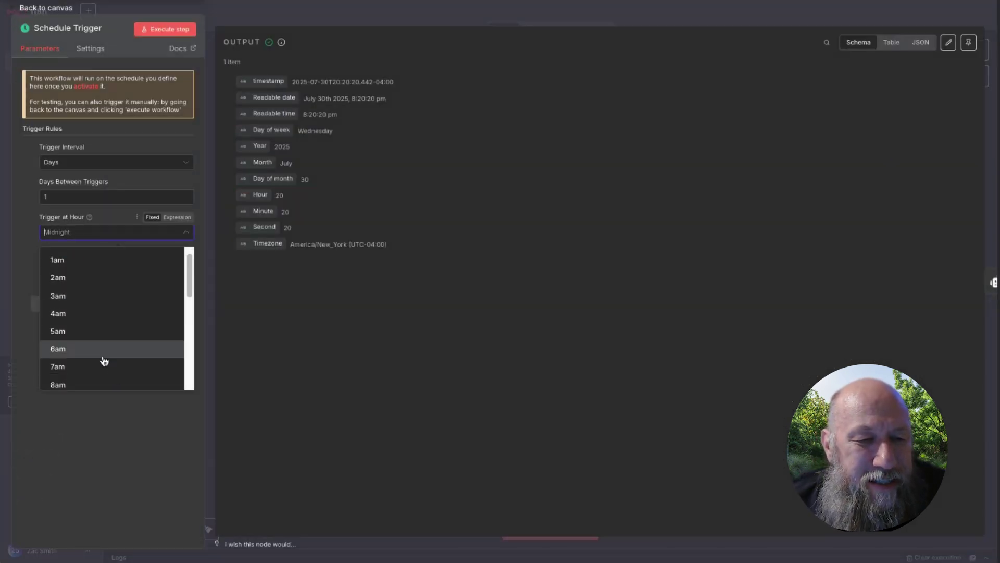
click(102, 367)
key(Escape)
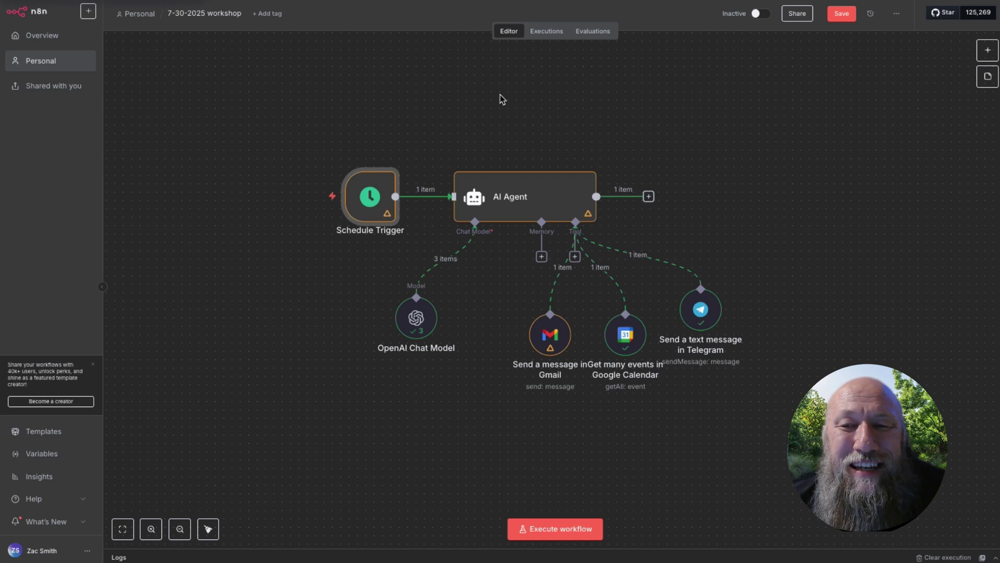
Save the workflow, activate it, and acknowledge the activation notice
click(845, 14)
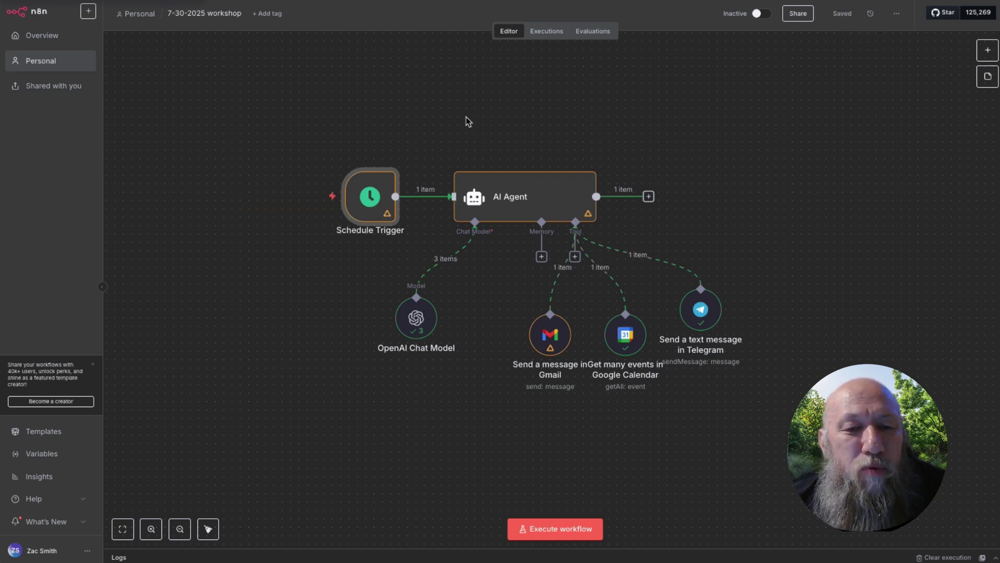
click(767, 15)
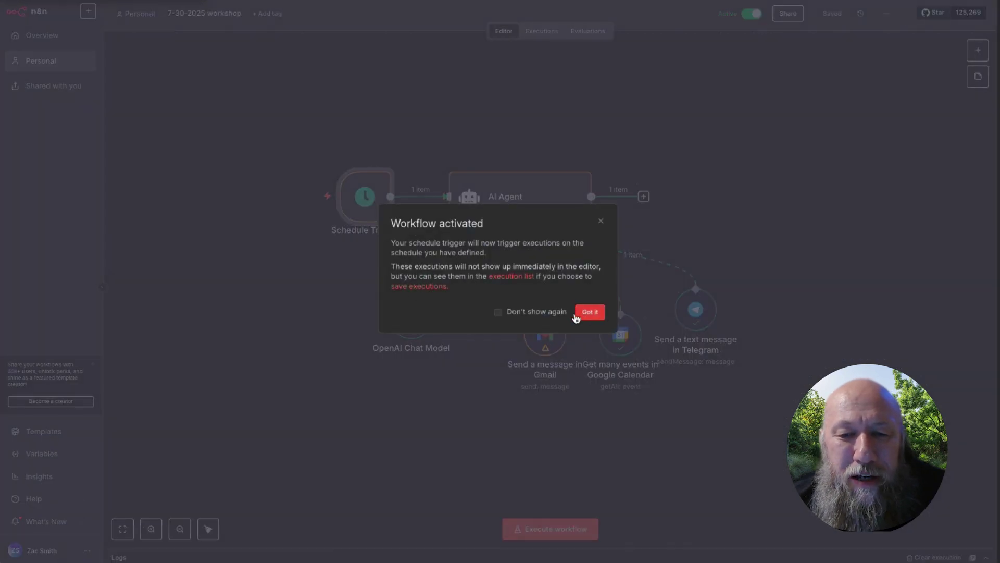
click(589, 312)
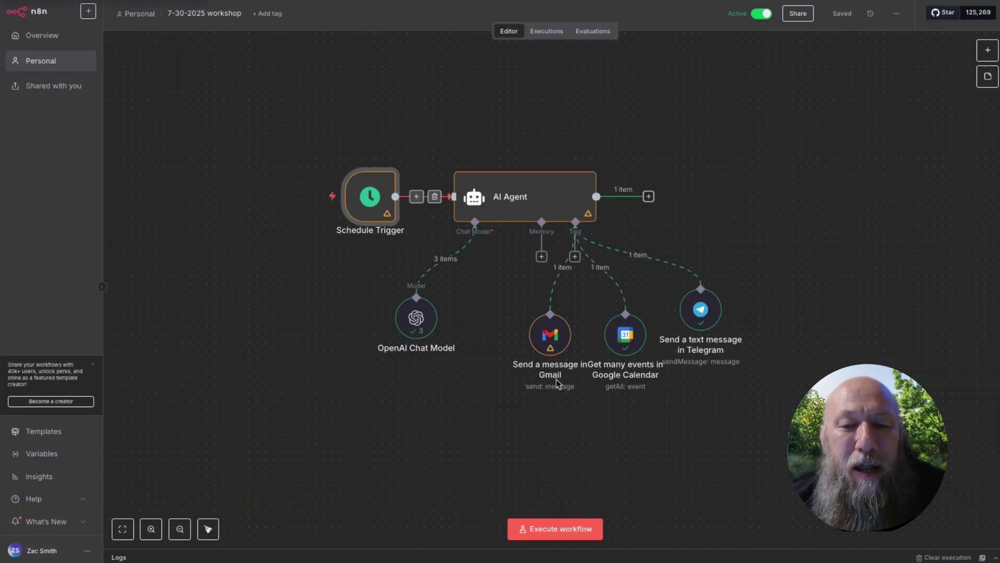